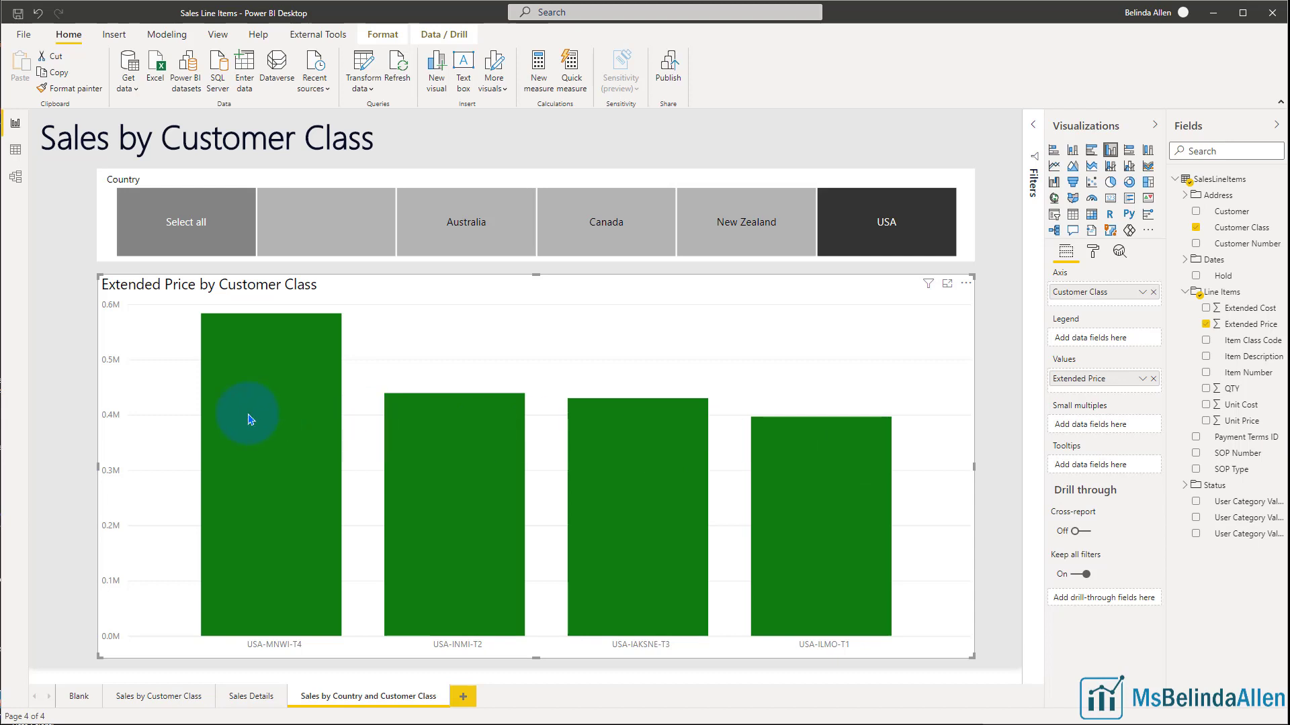
Step: Clear the USA country filter, then reapply it
mouse_move(249, 419)
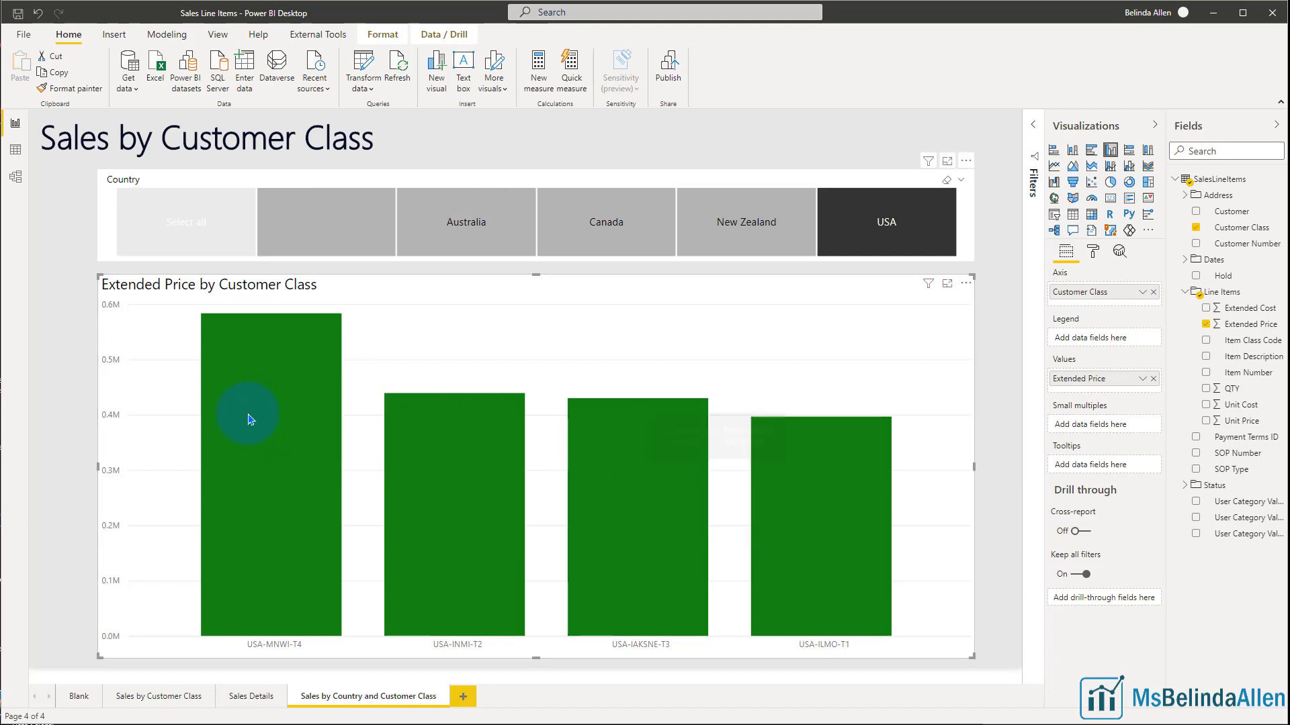
left_click(882, 232)
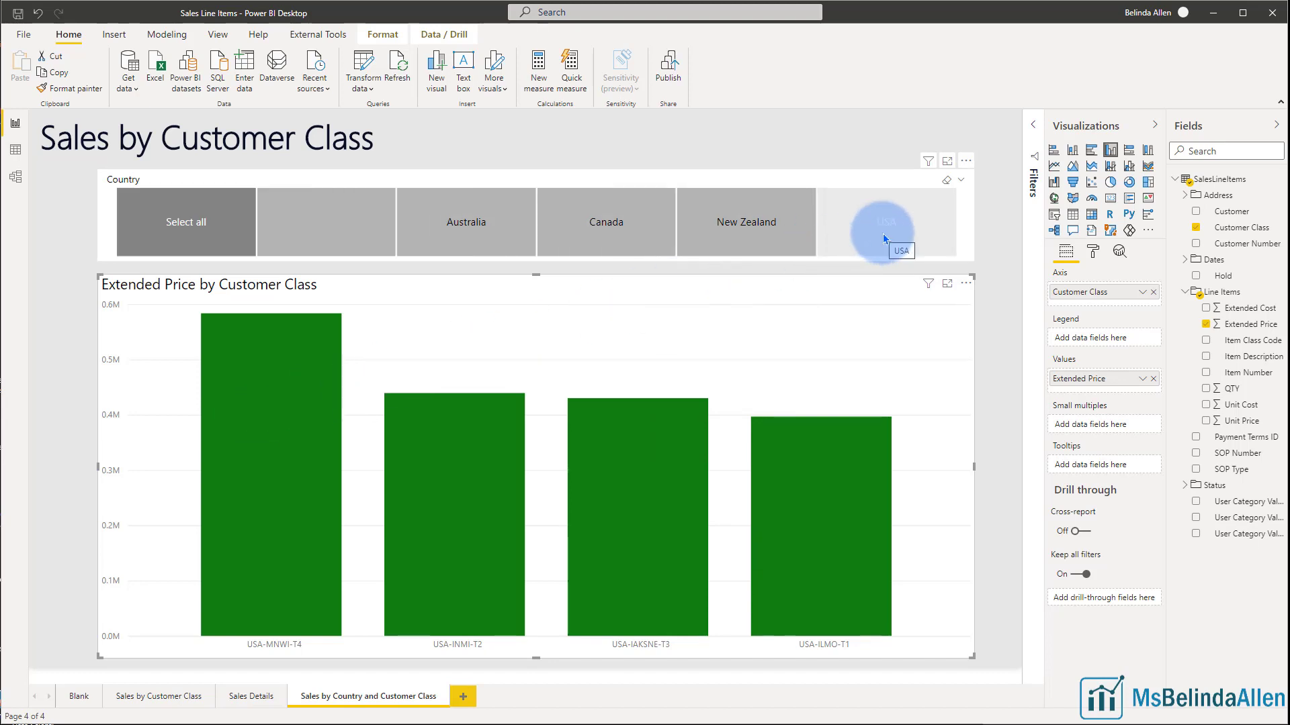
left_click(884, 238)
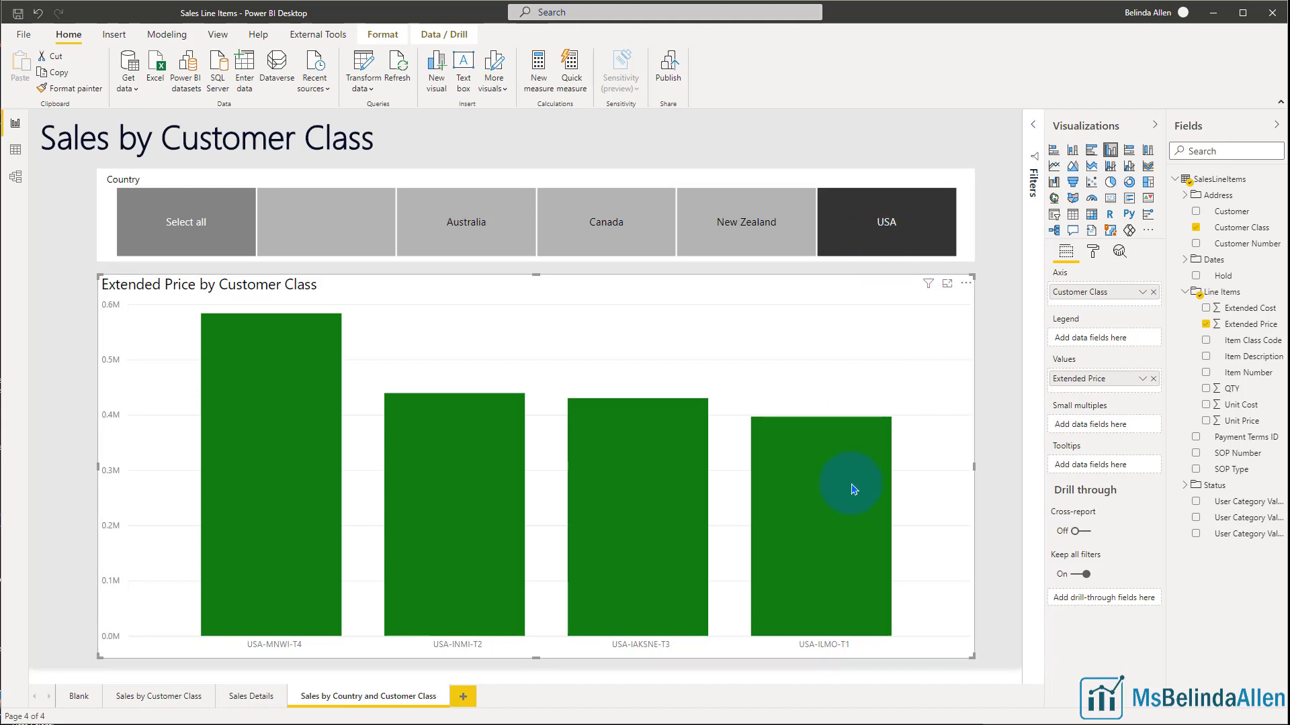
Step: Review the Preview features list in Options and settings, then accept the options
mouse_move(853, 489)
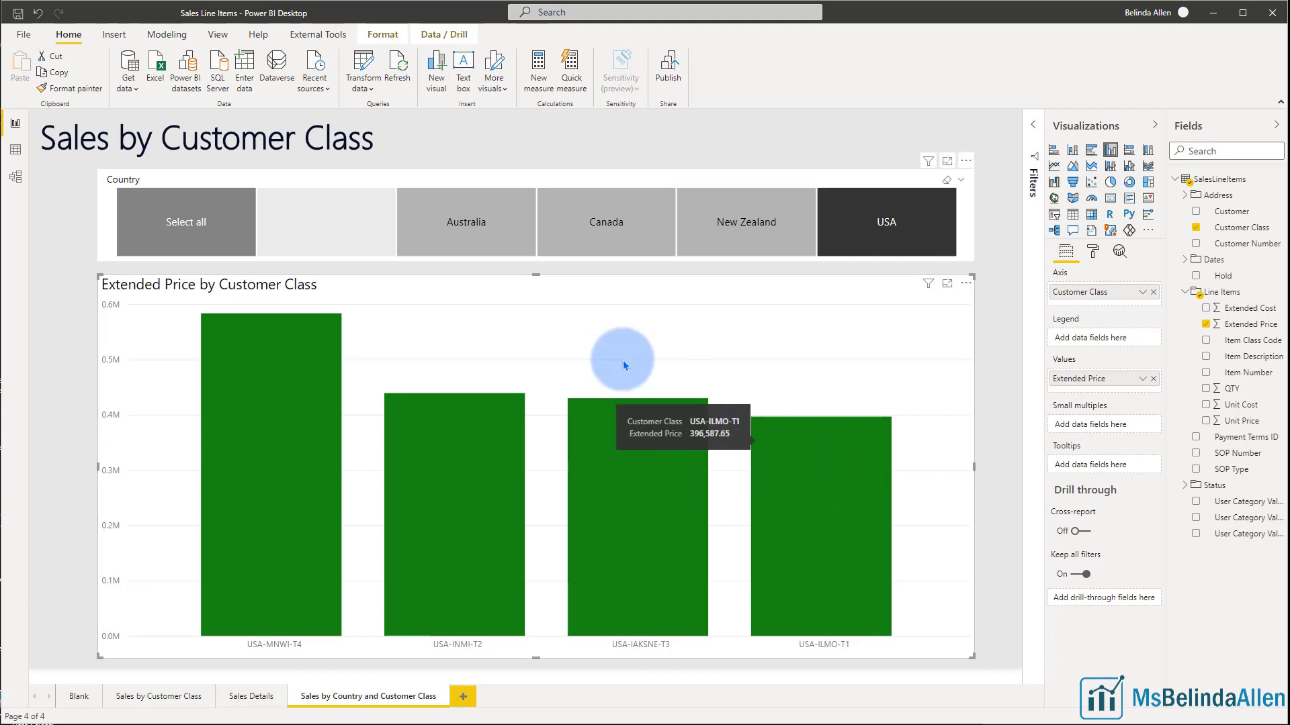
left_click(24, 37)
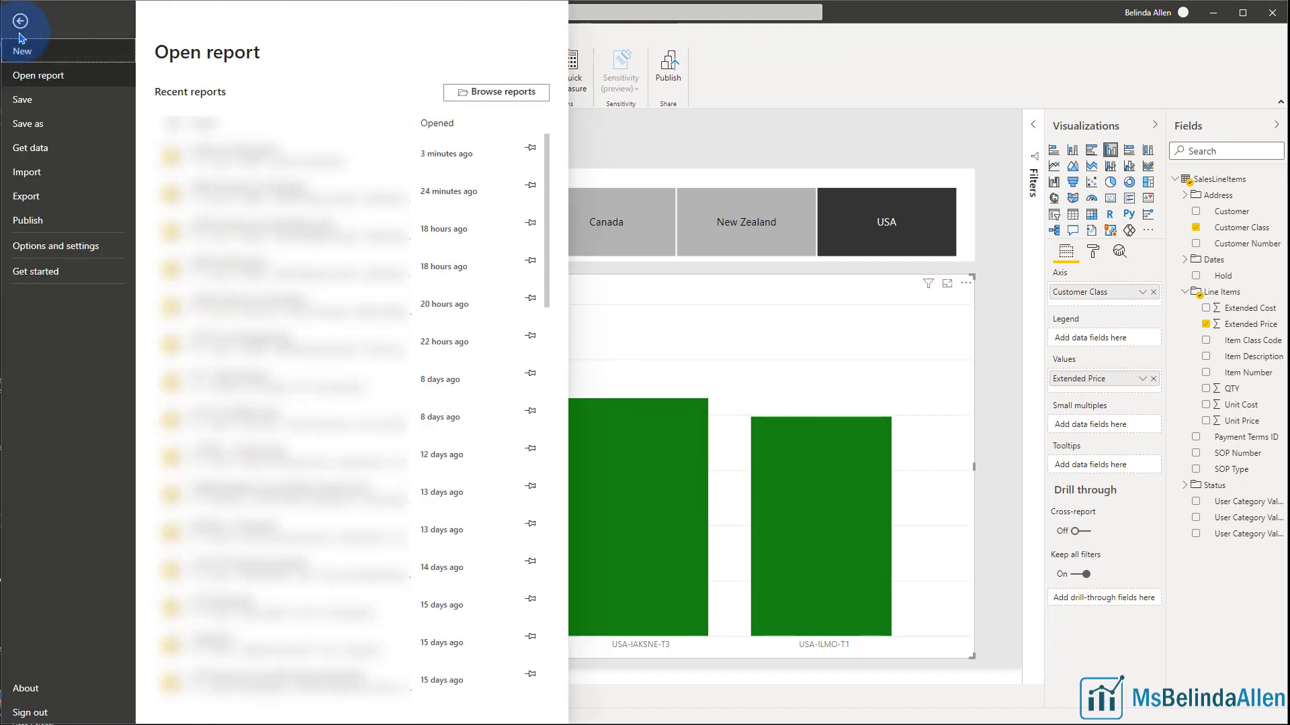
left_click(27, 247)
left_click(202, 95)
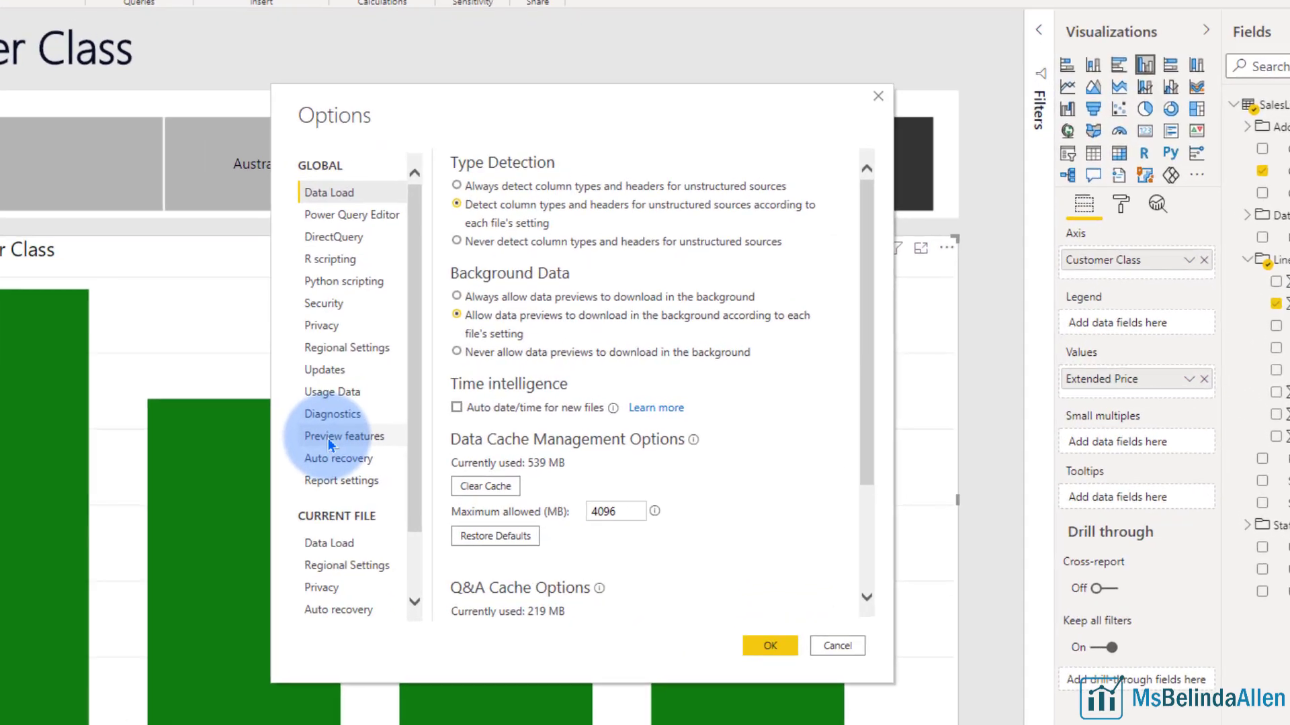
left_click(329, 438)
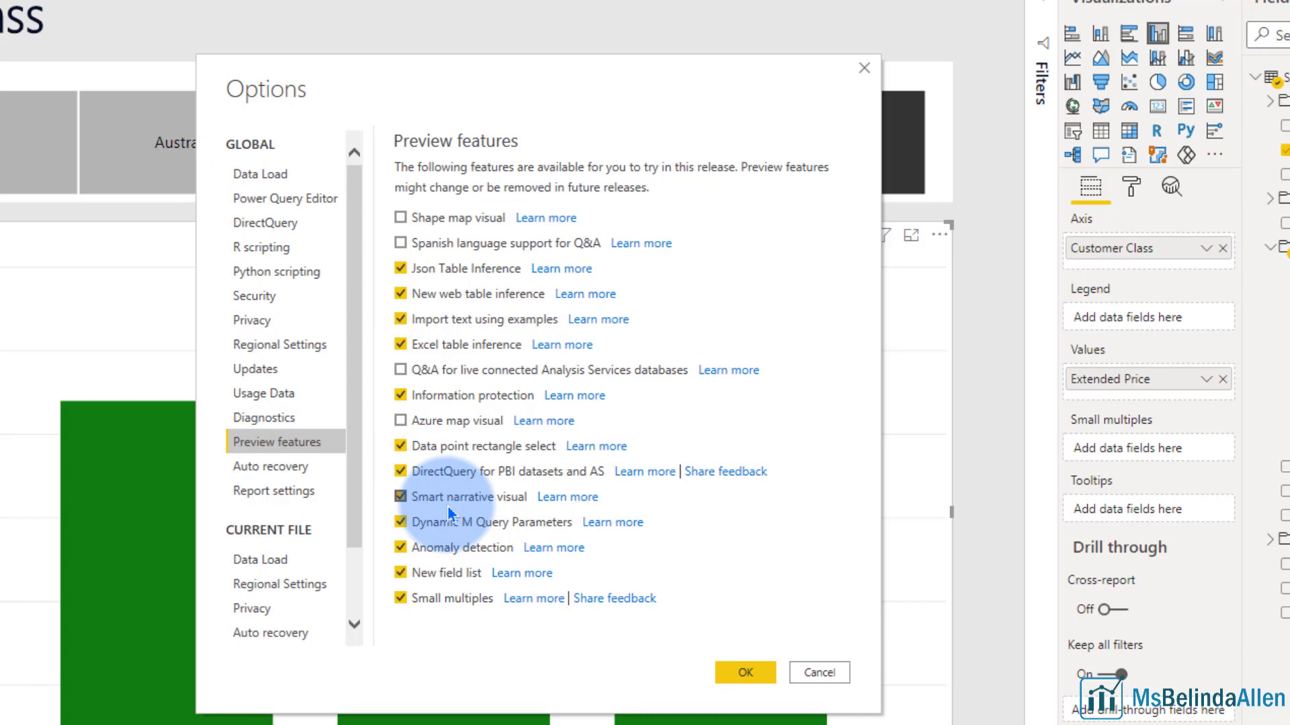
left_click(748, 674)
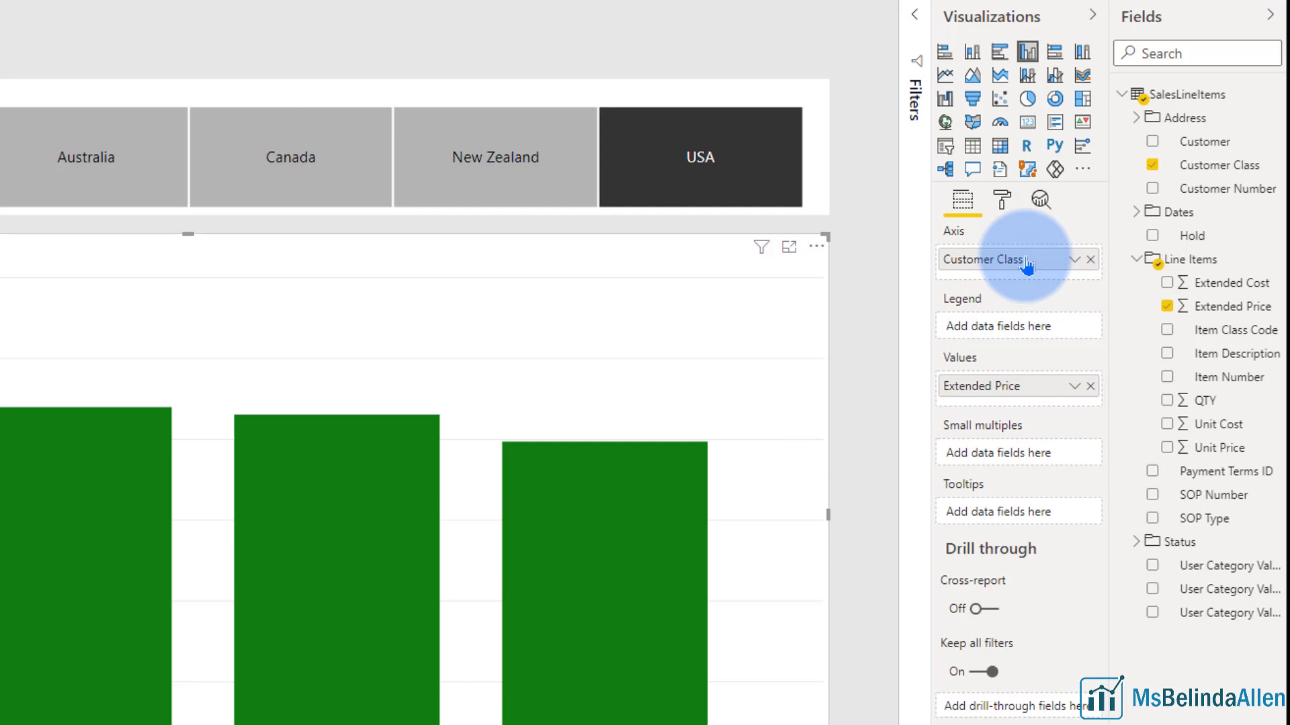
Step: Move Customer Class into Small multiples and put Item Class Code on the axis
left_click_drag(1025, 265, 1017, 462)
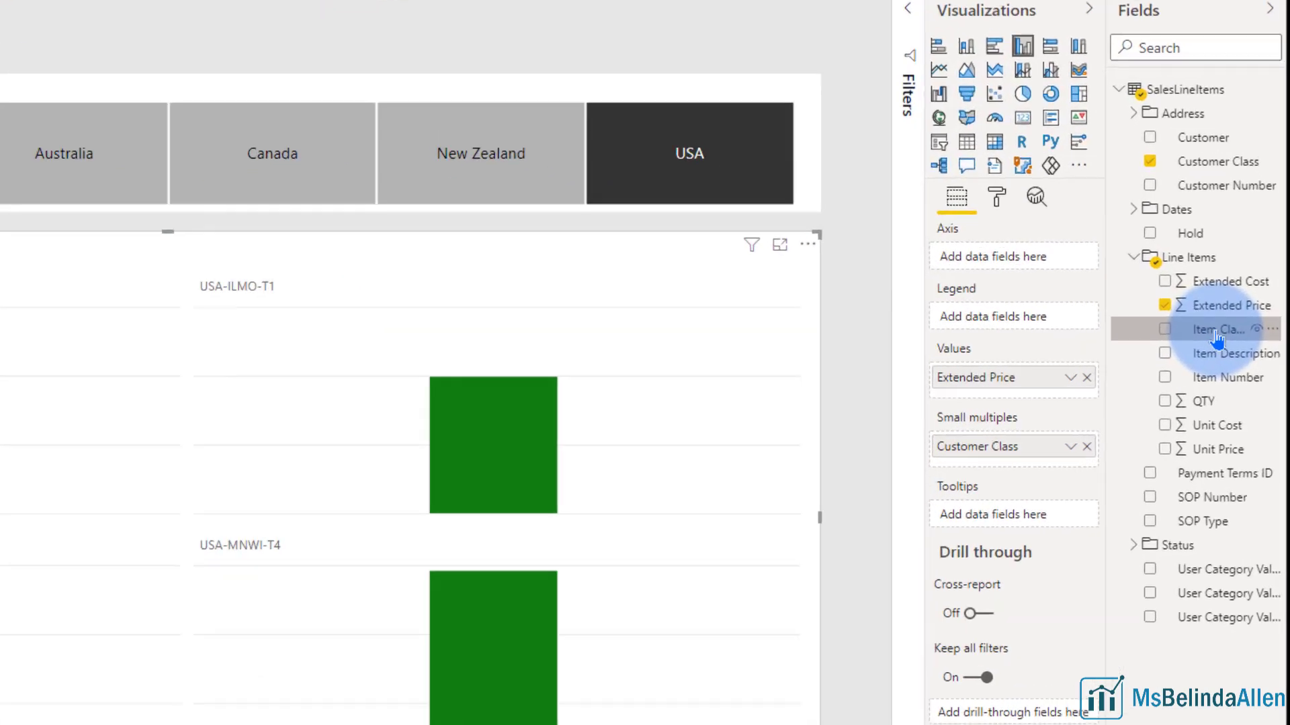
left_click_drag(1217, 335, 1033, 256)
left_click_drag(968, 231, 970, 238)
left_click(514, 416)
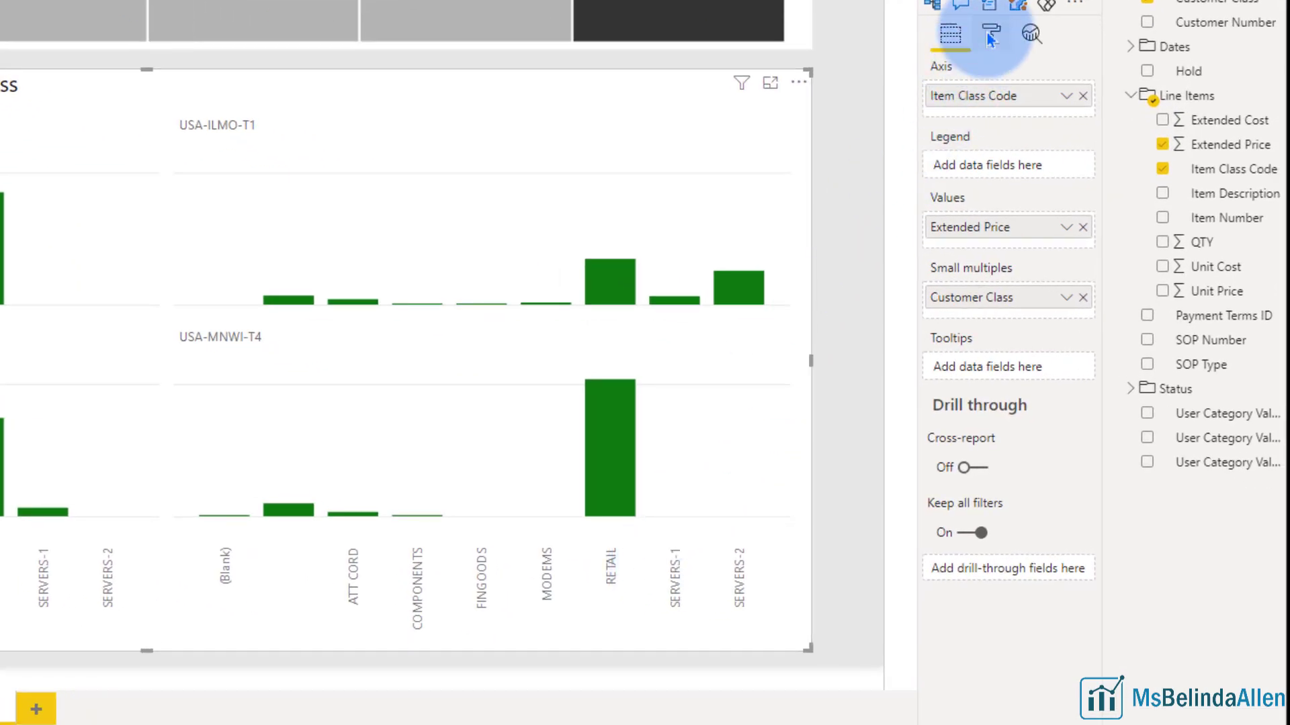
Step: In Format > Grid layout, try 3 rows and 3 columns, then return both to 2
left_click(989, 35)
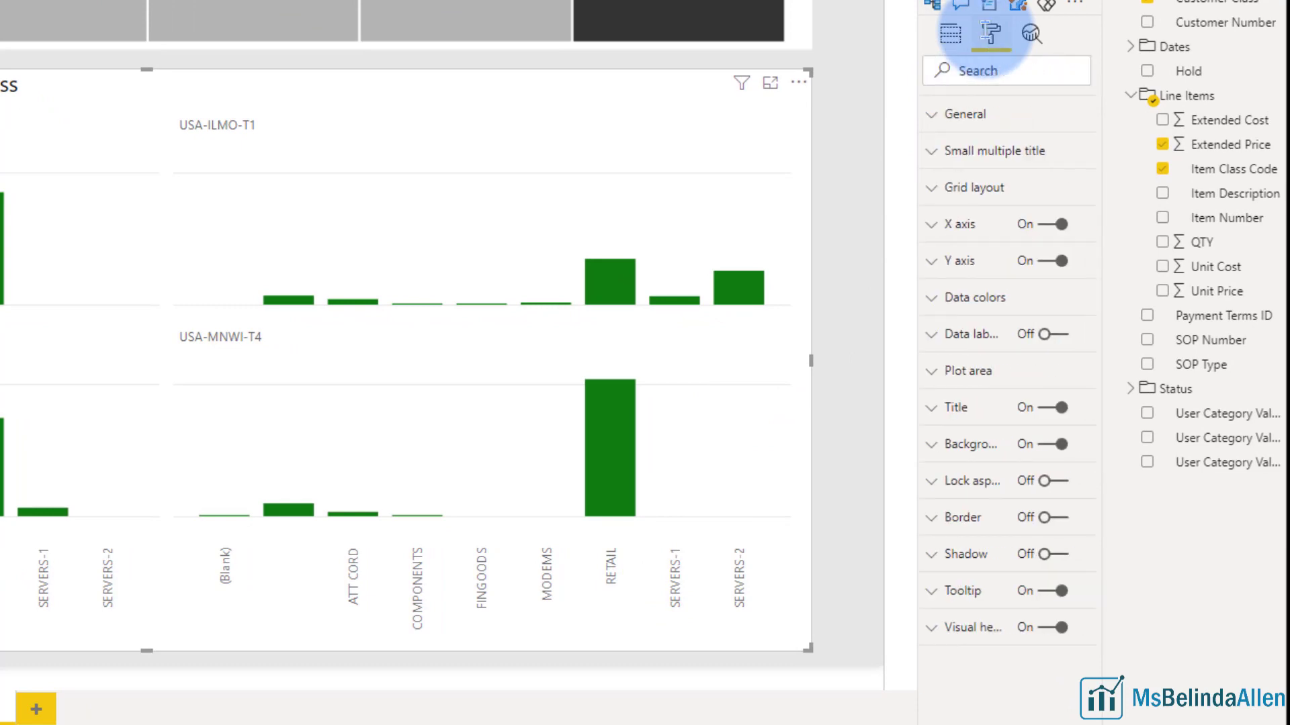
left_click(933, 192)
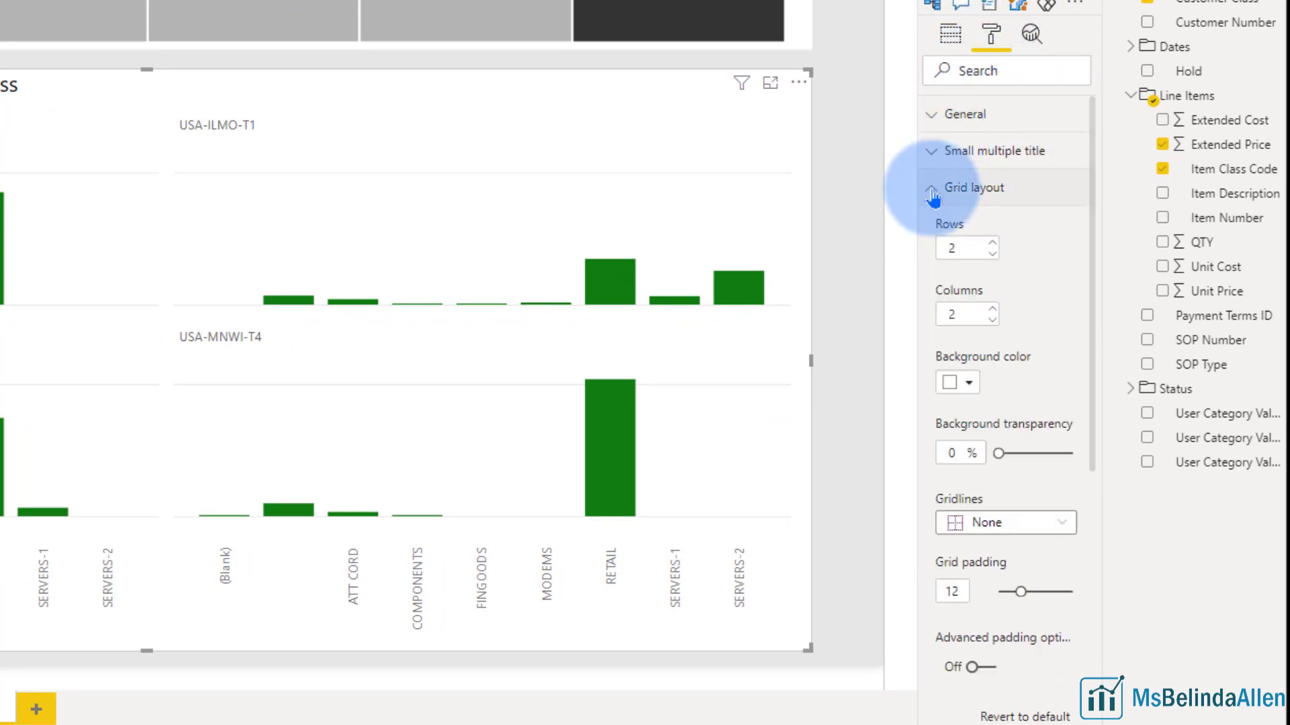
left_click(992, 247)
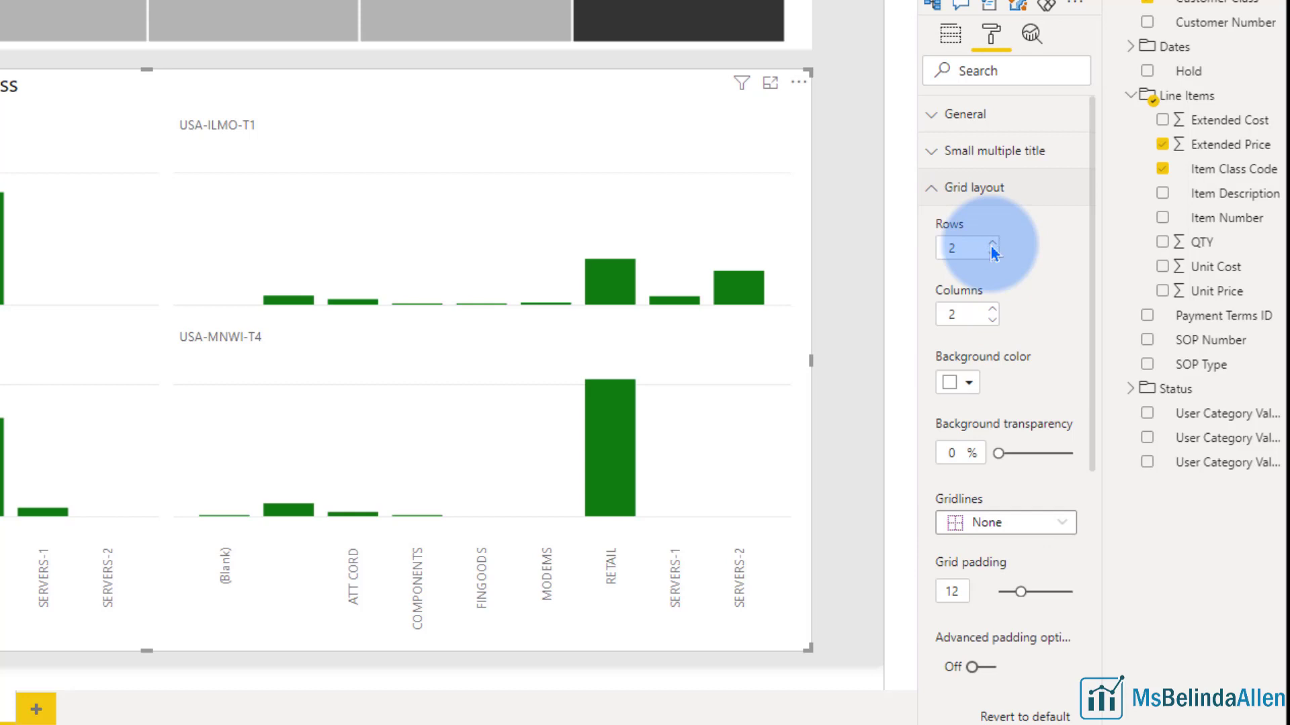
left_click(993, 243)
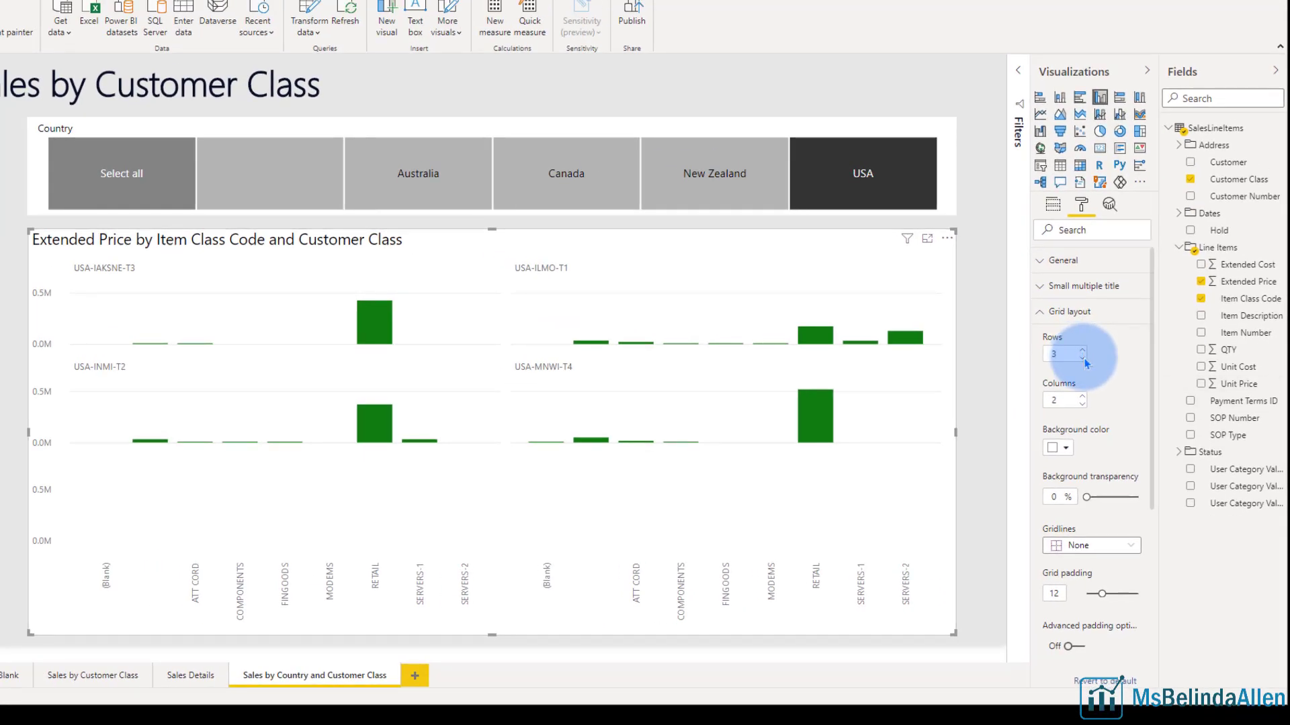
left_click(1083, 358)
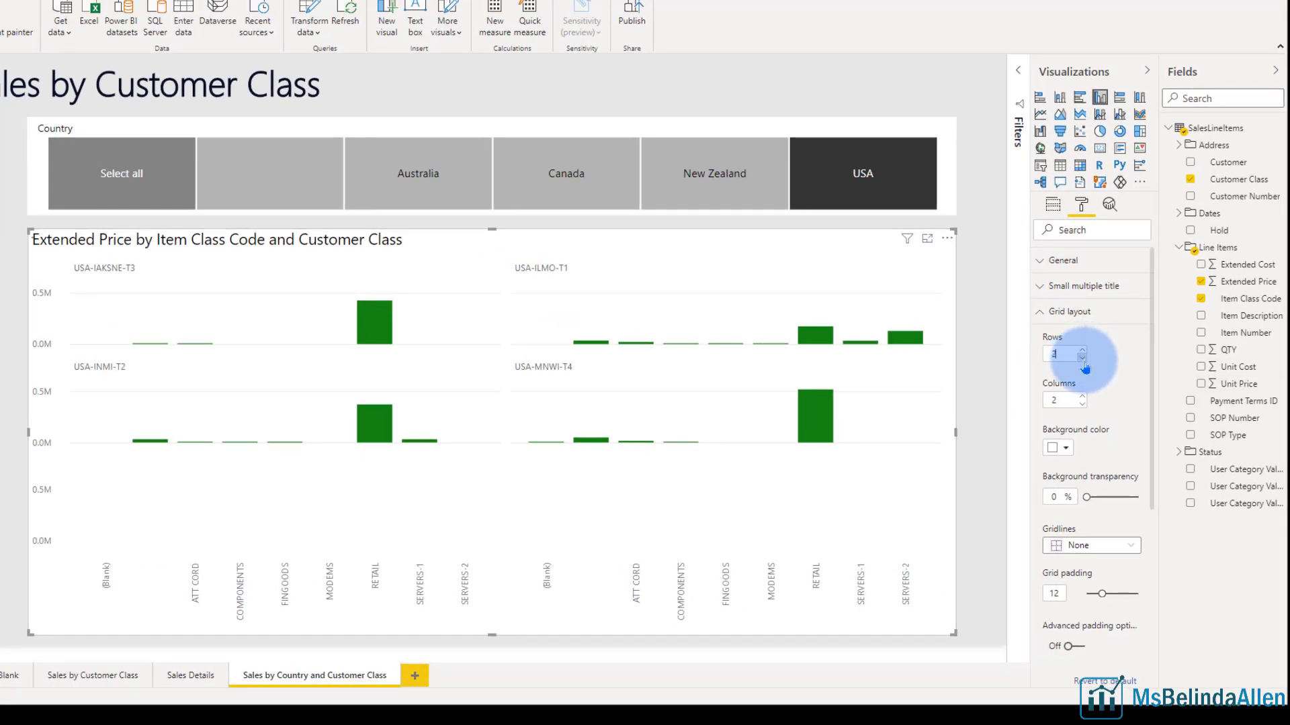
left_click(1083, 396)
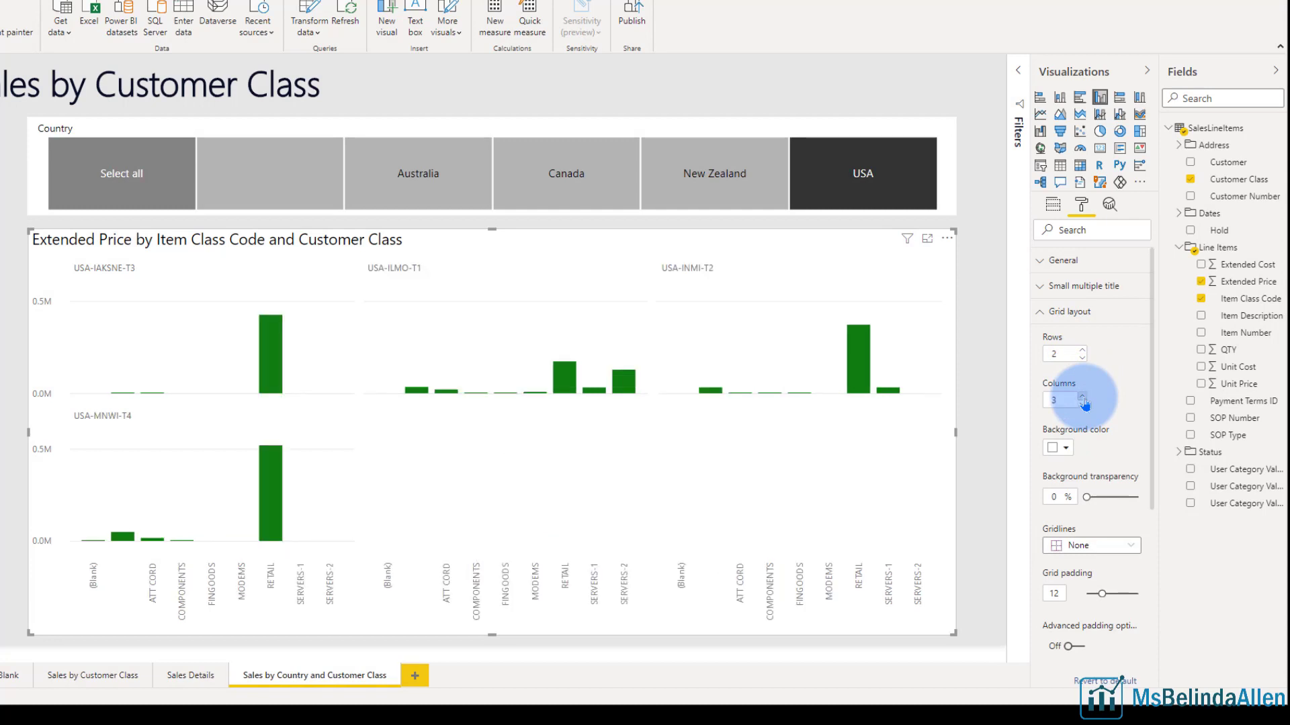
left_click(1083, 405)
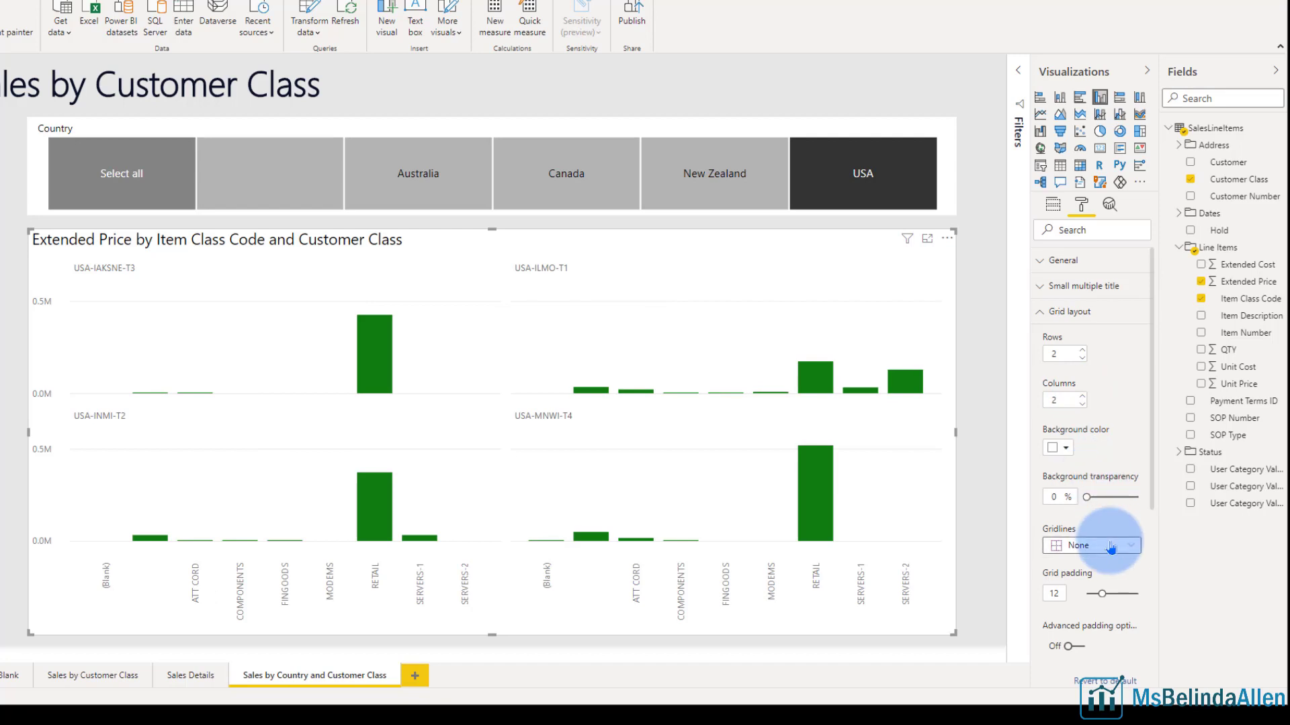
Step: Try 'All gridlines', then 'Borders and gridlines' between the small multiples
scroll(1114, 544, "down", 3)
scroll(1109, 548, "down", 1)
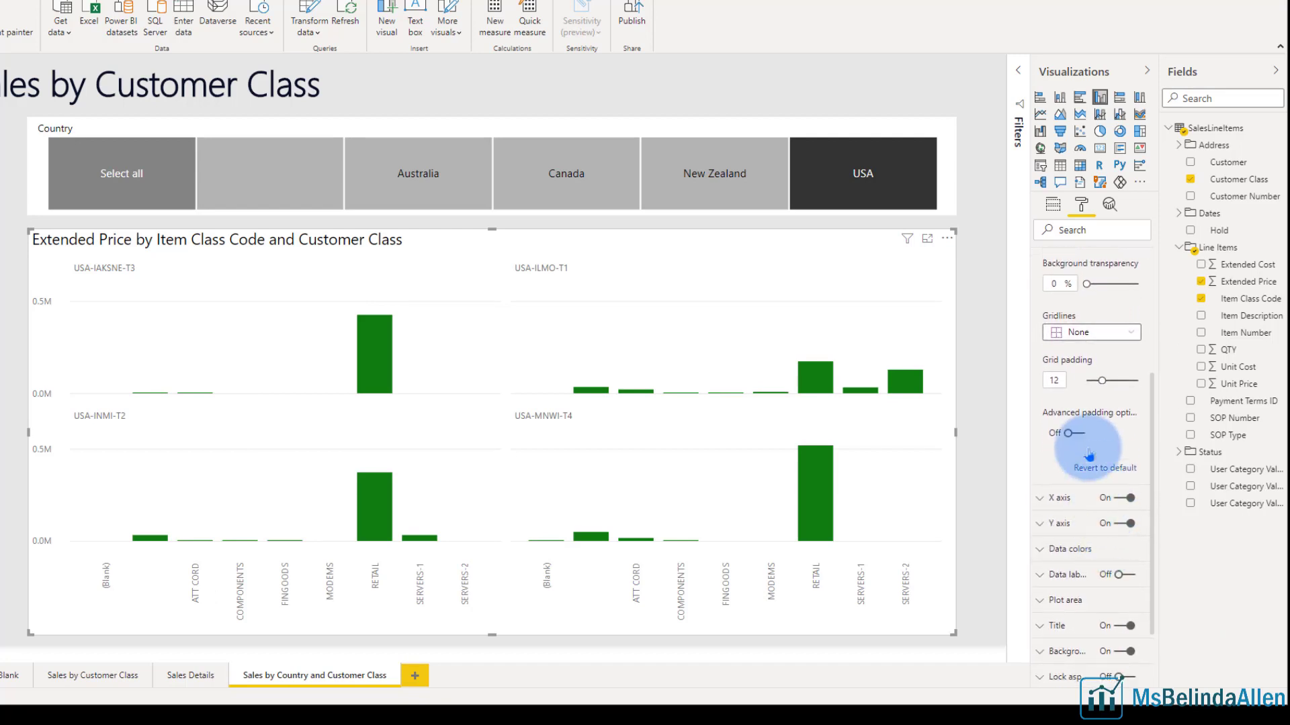
left_click(1063, 333)
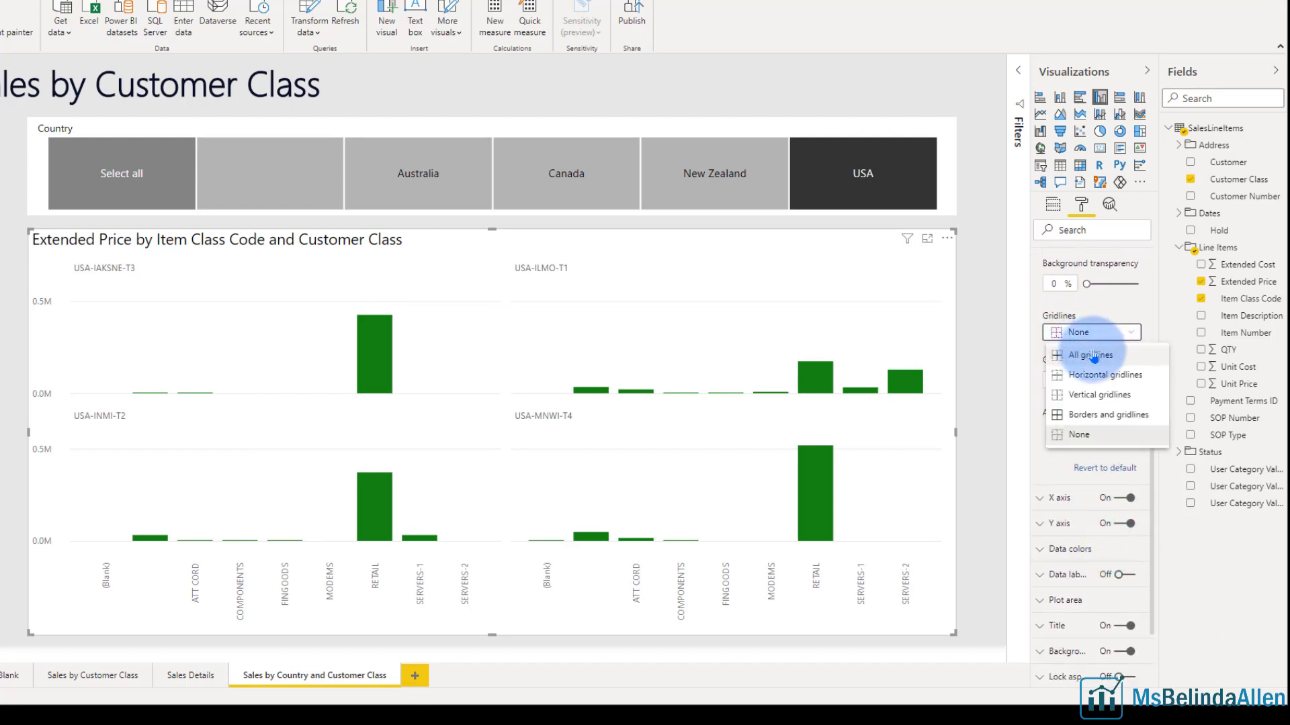
left_click(1090, 355)
left_click(1094, 333)
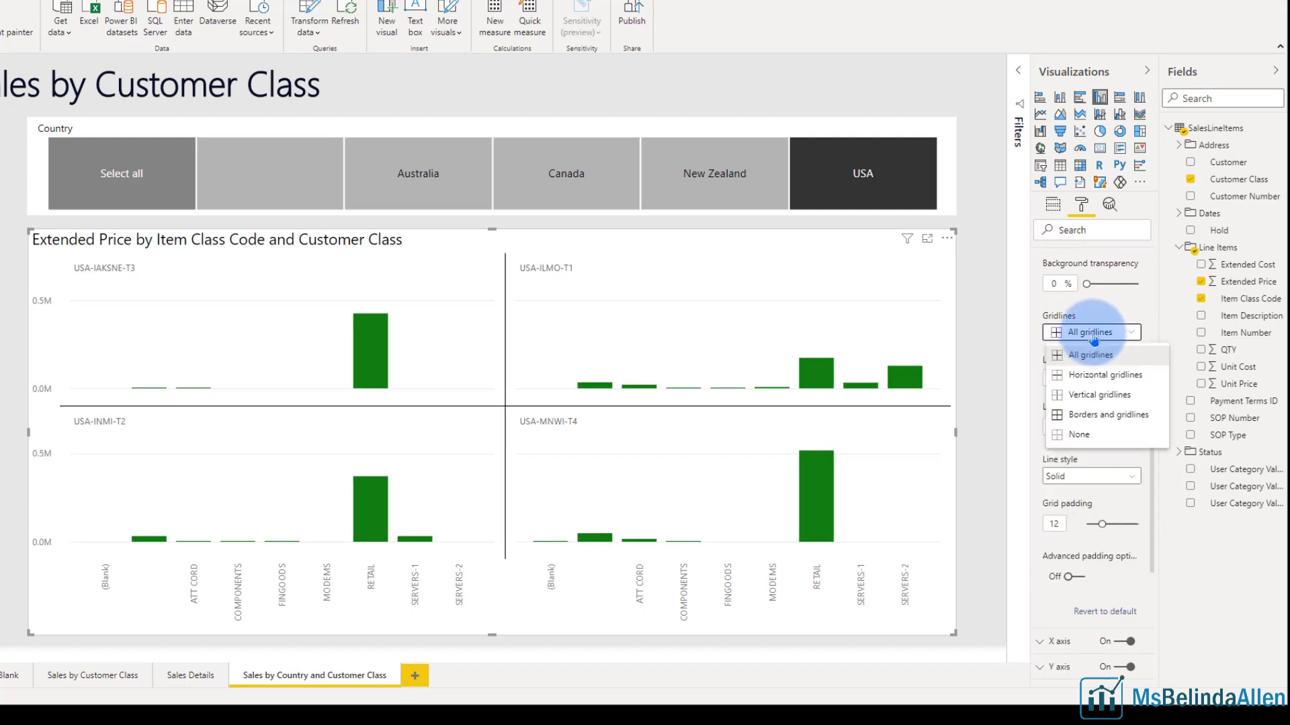
left_click(1087, 417)
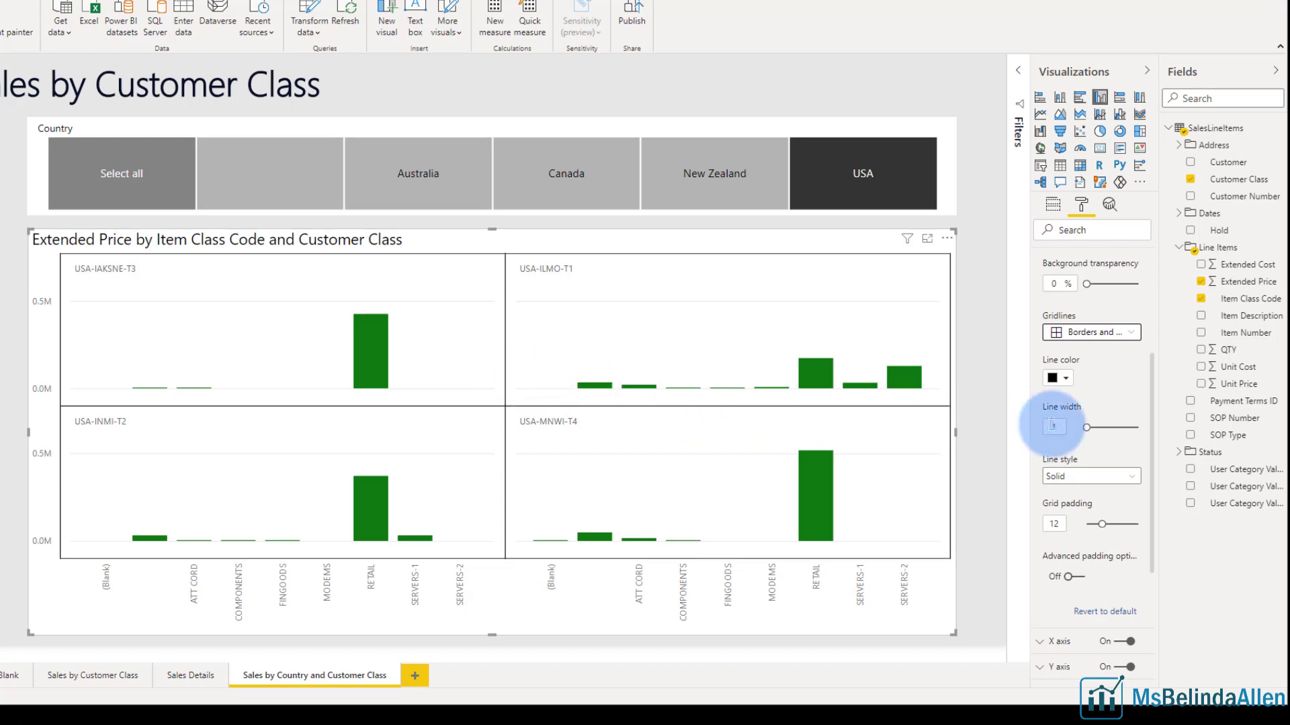
Step: Preview dashed and dotted gridlines, then settle on solid lines with 'All gridlines'
left_click(1087, 476)
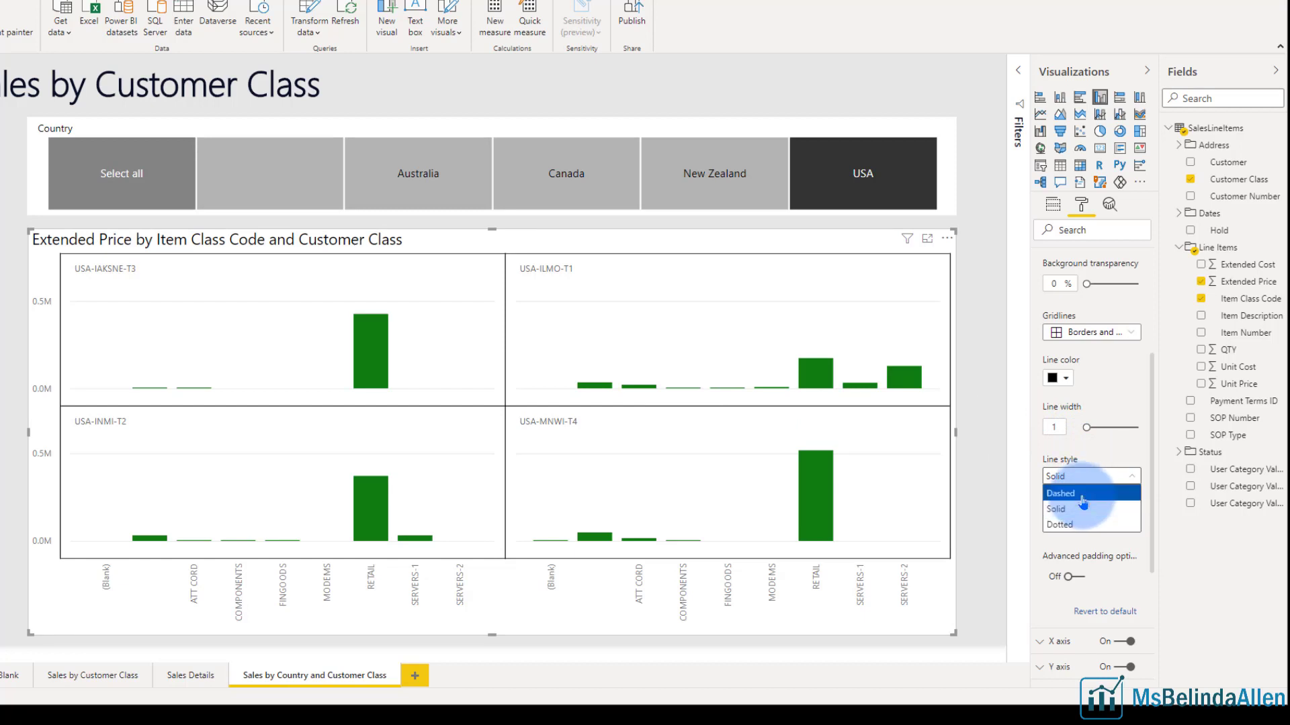
left_click(1082, 495)
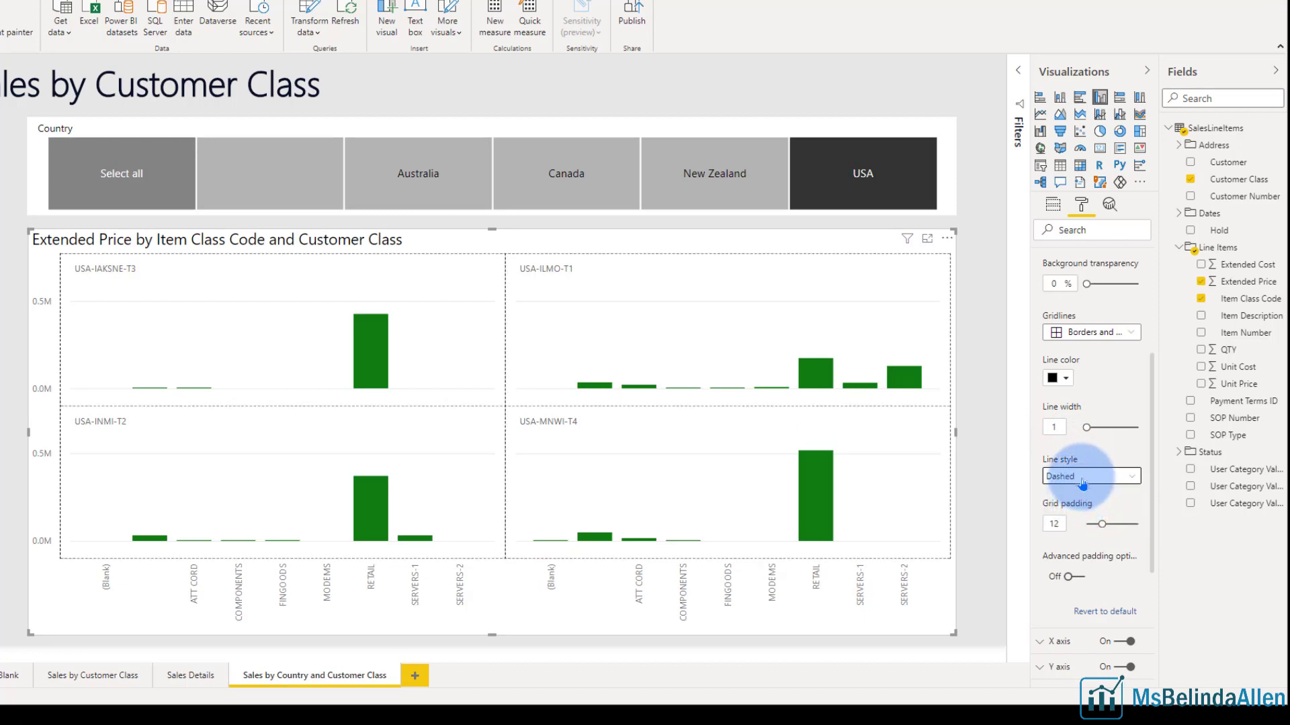
left_click(1089, 476)
left_click(1068, 526)
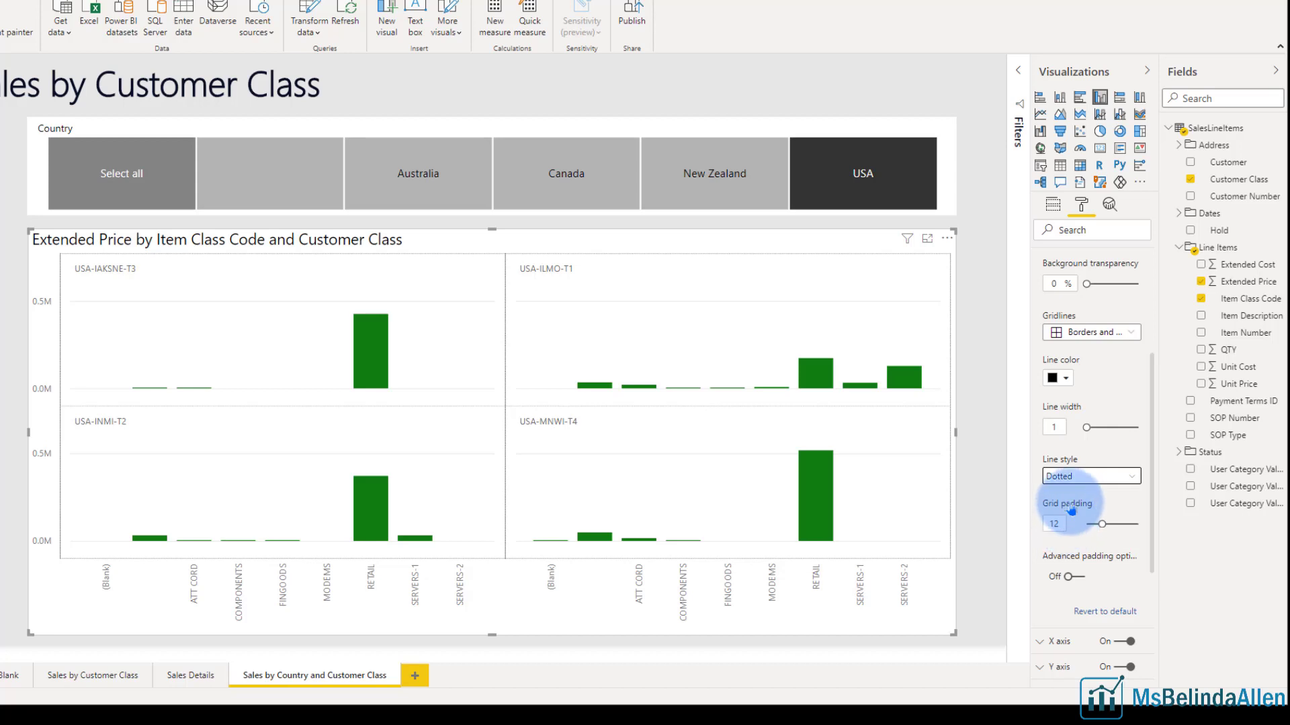
left_click(1074, 476)
left_click(1057, 509)
left_click(1092, 333)
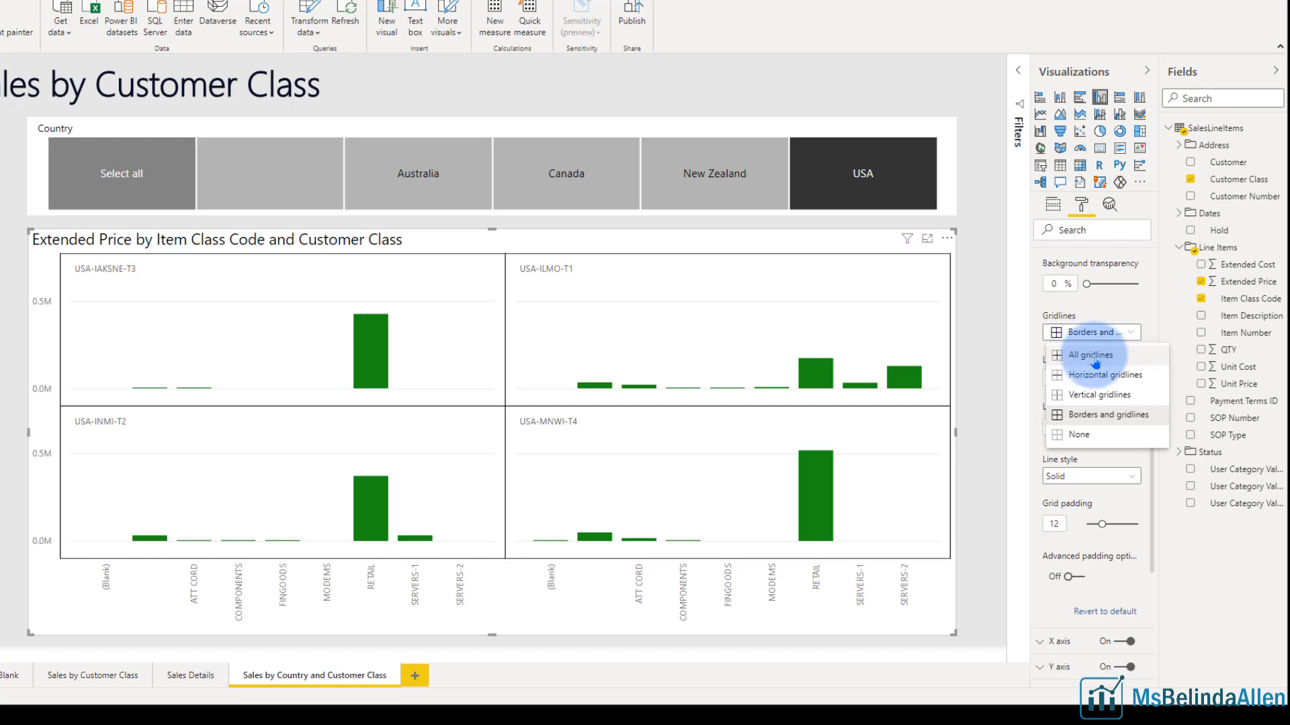
left_click(1095, 356)
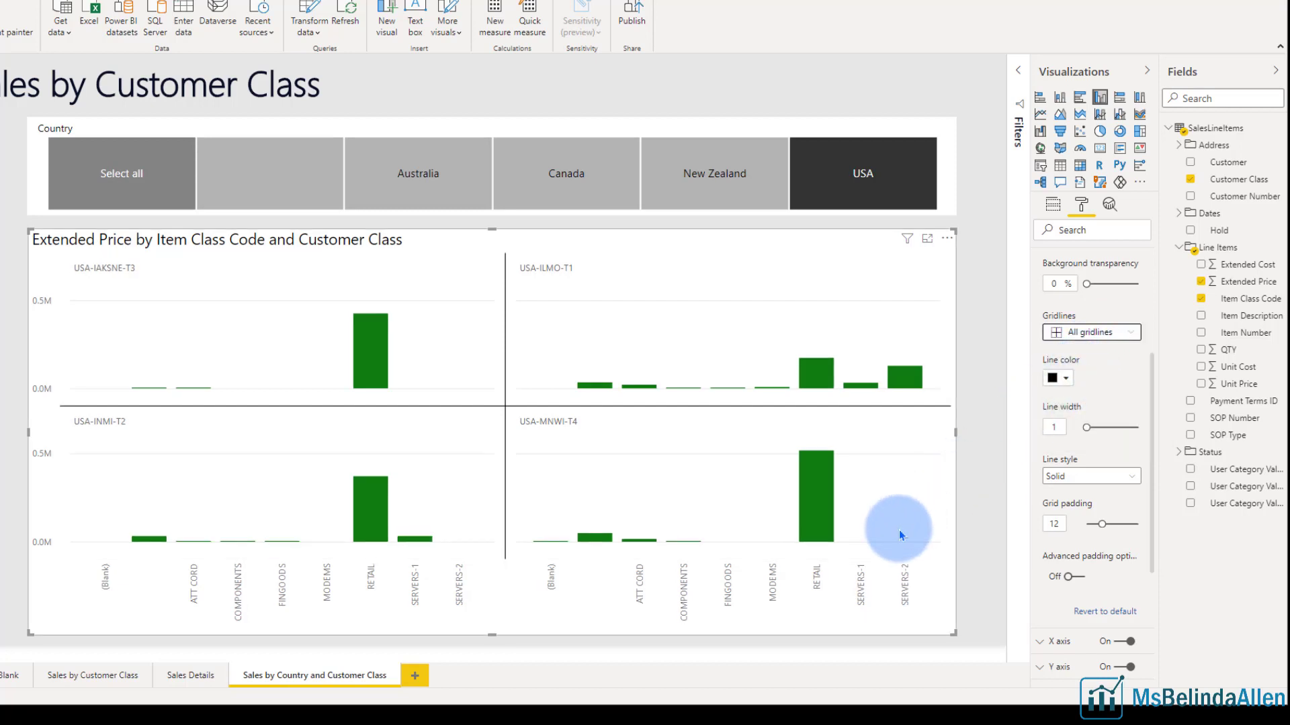
left_click(1078, 575)
scroll(1105, 568, "down", 2)
scroll(1105, 569, "down", 2)
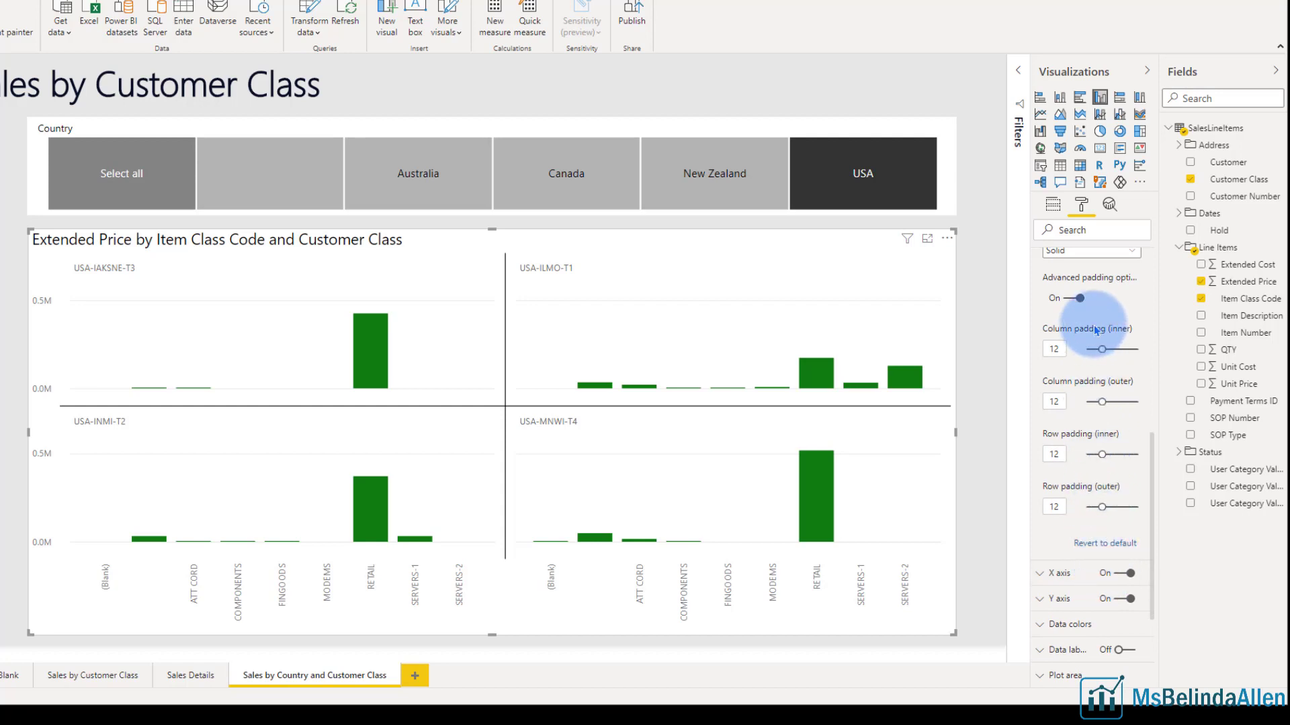
scroll(1109, 350, "up", 2)
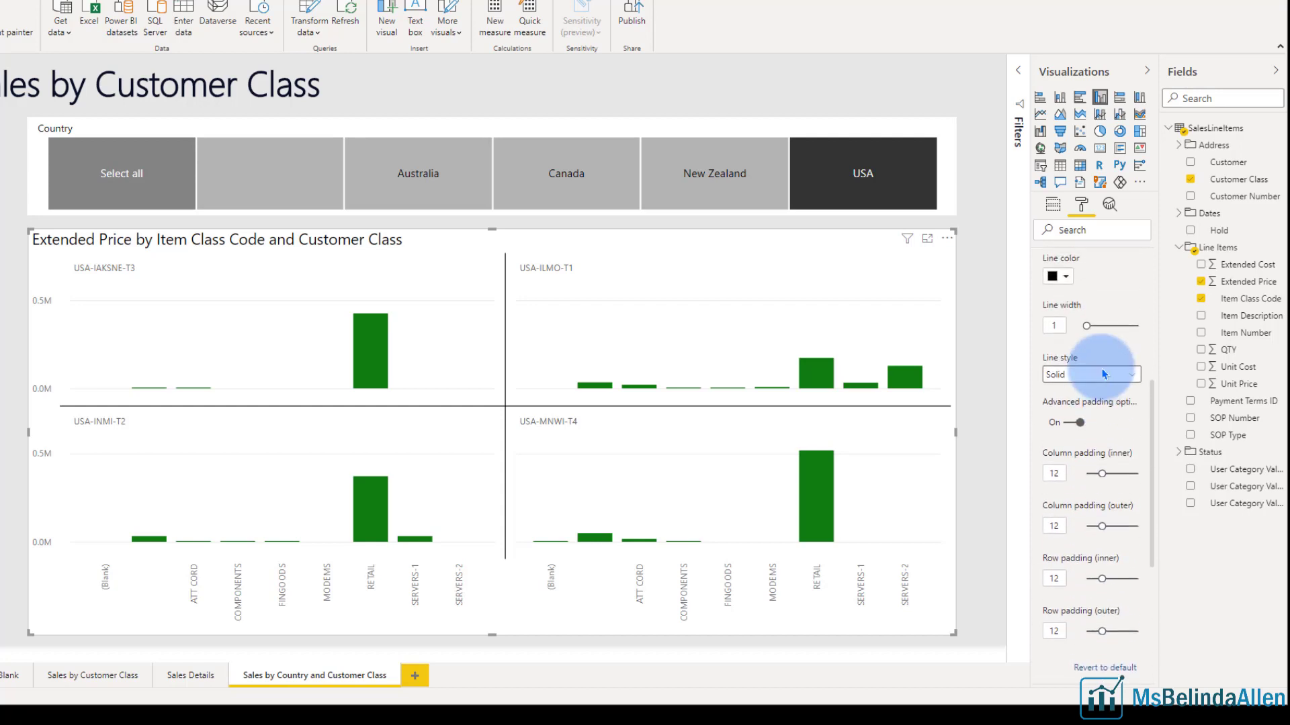
scroll(1099, 503, "down", 2)
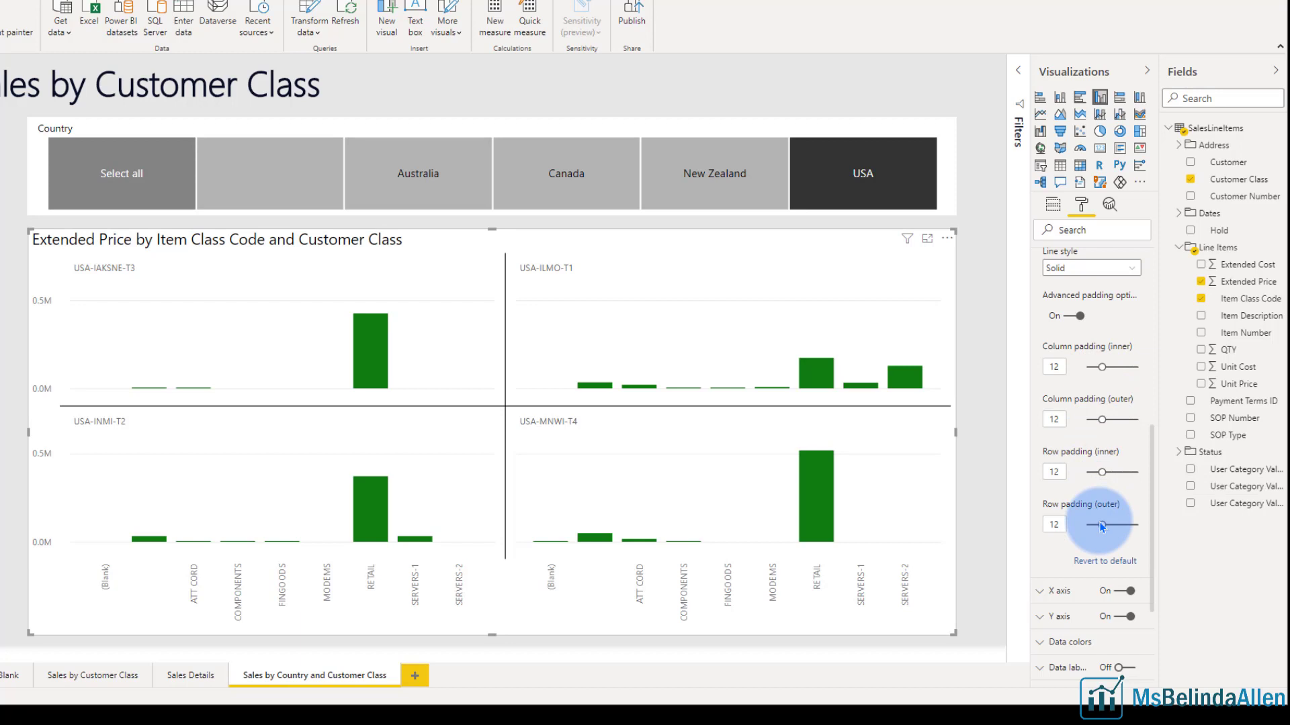
left_click_drag(1102, 527, 1133, 522)
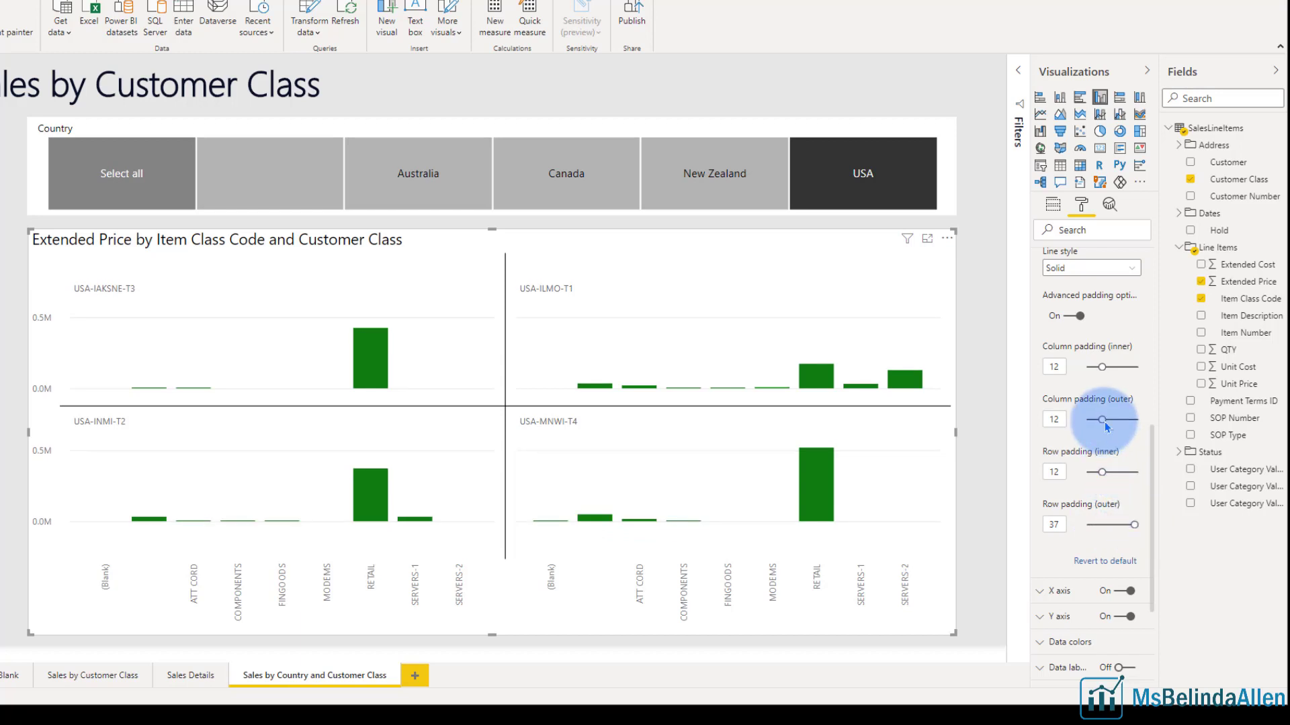
left_click_drag(1106, 422, 1126, 420)
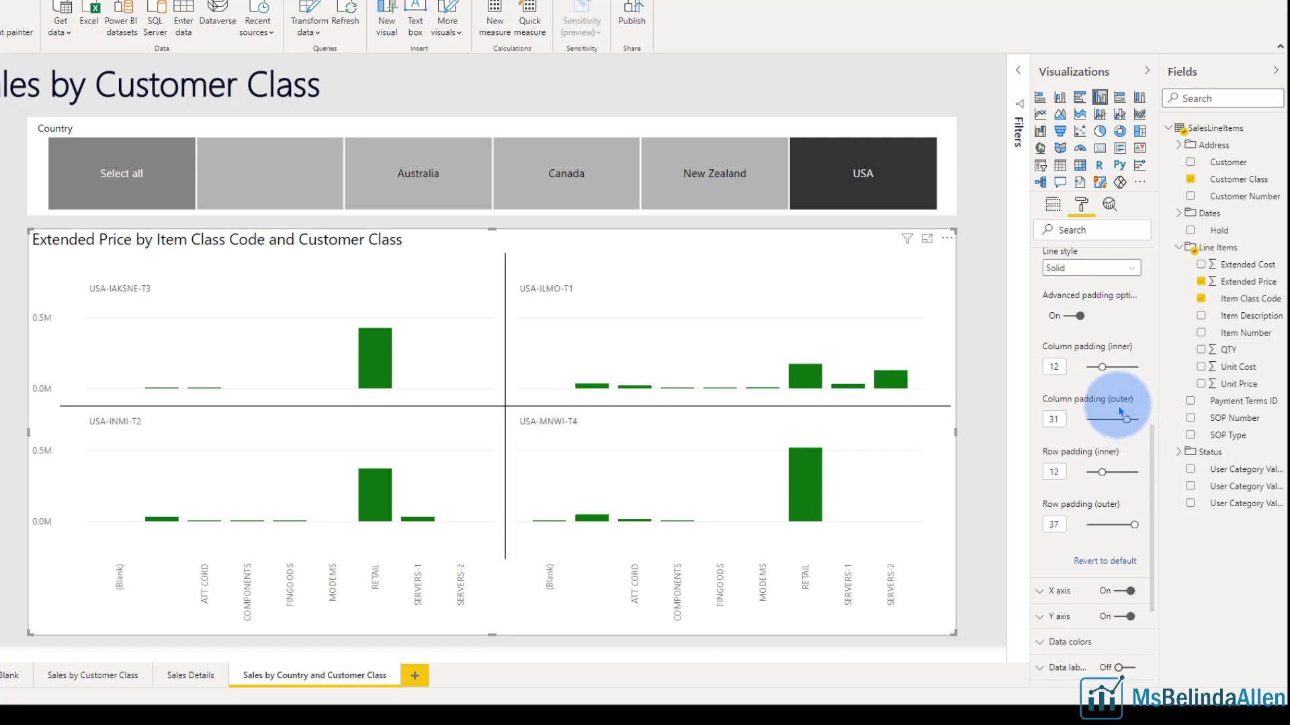
left_click(1065, 319)
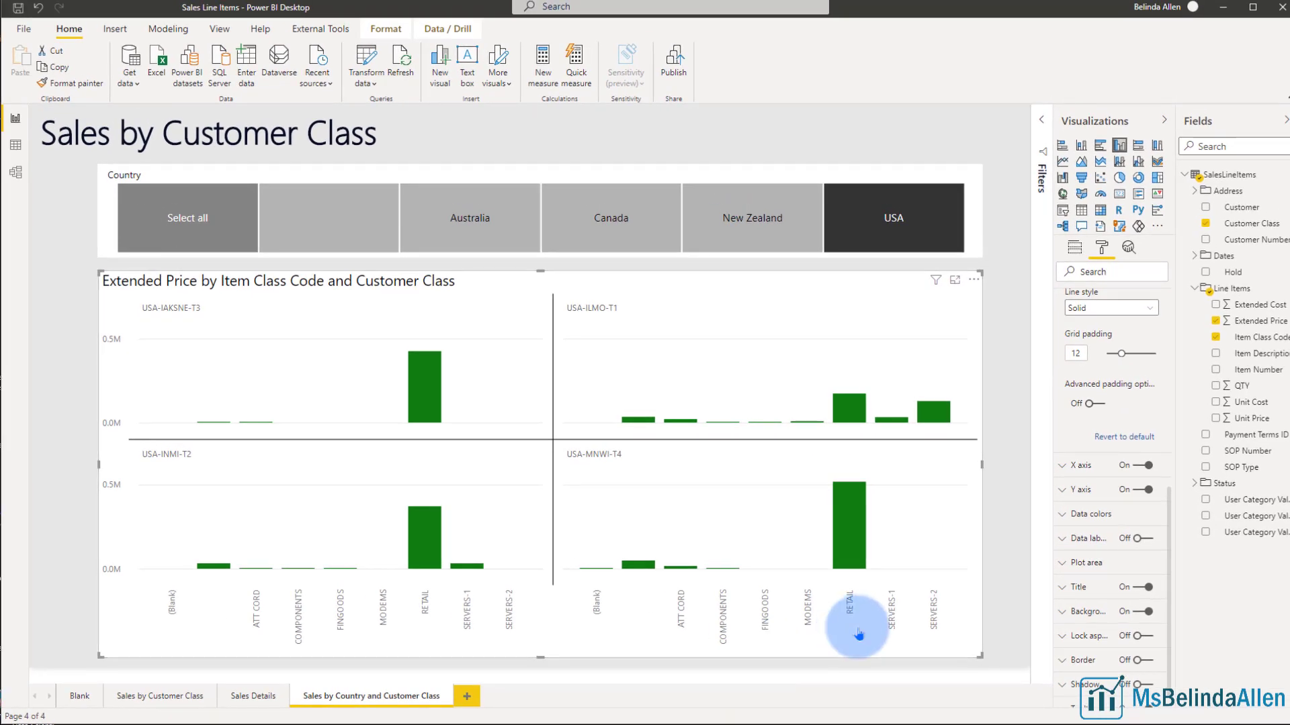
Step: Change the visual to a line and clustered column chart with QTY as line values
left_click(1075, 248)
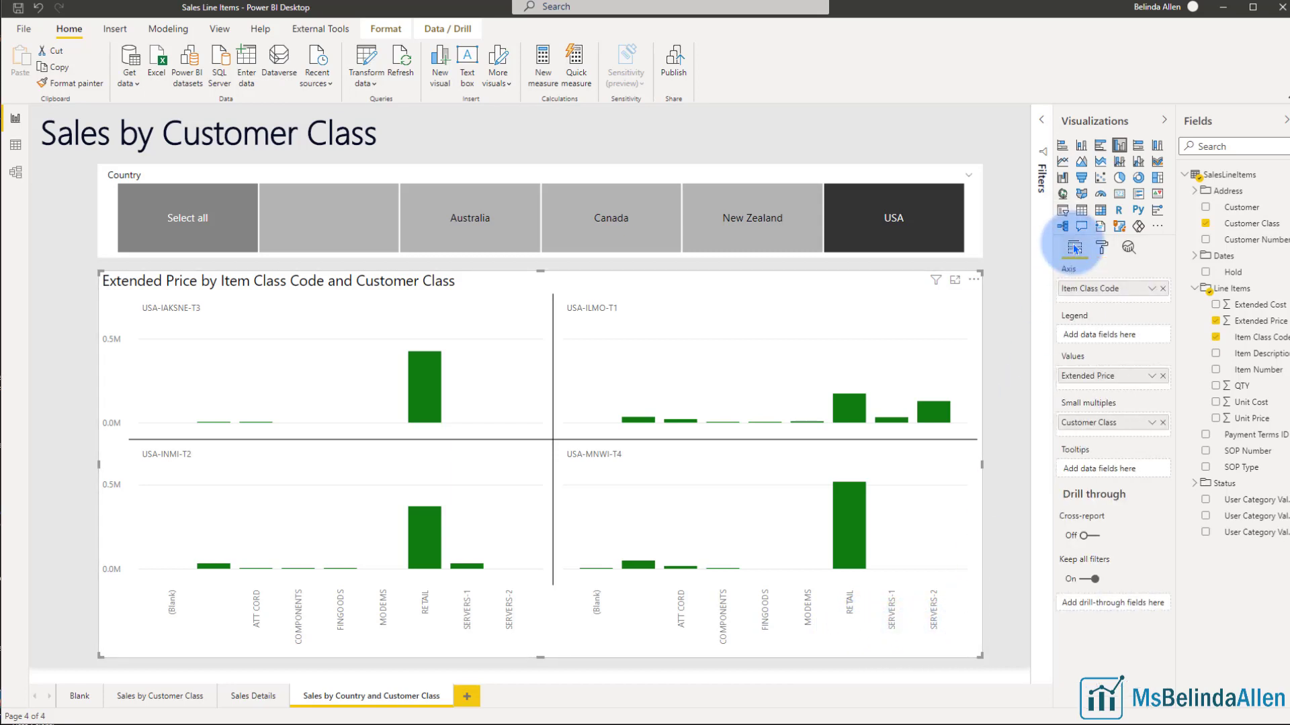
left_click(1139, 163)
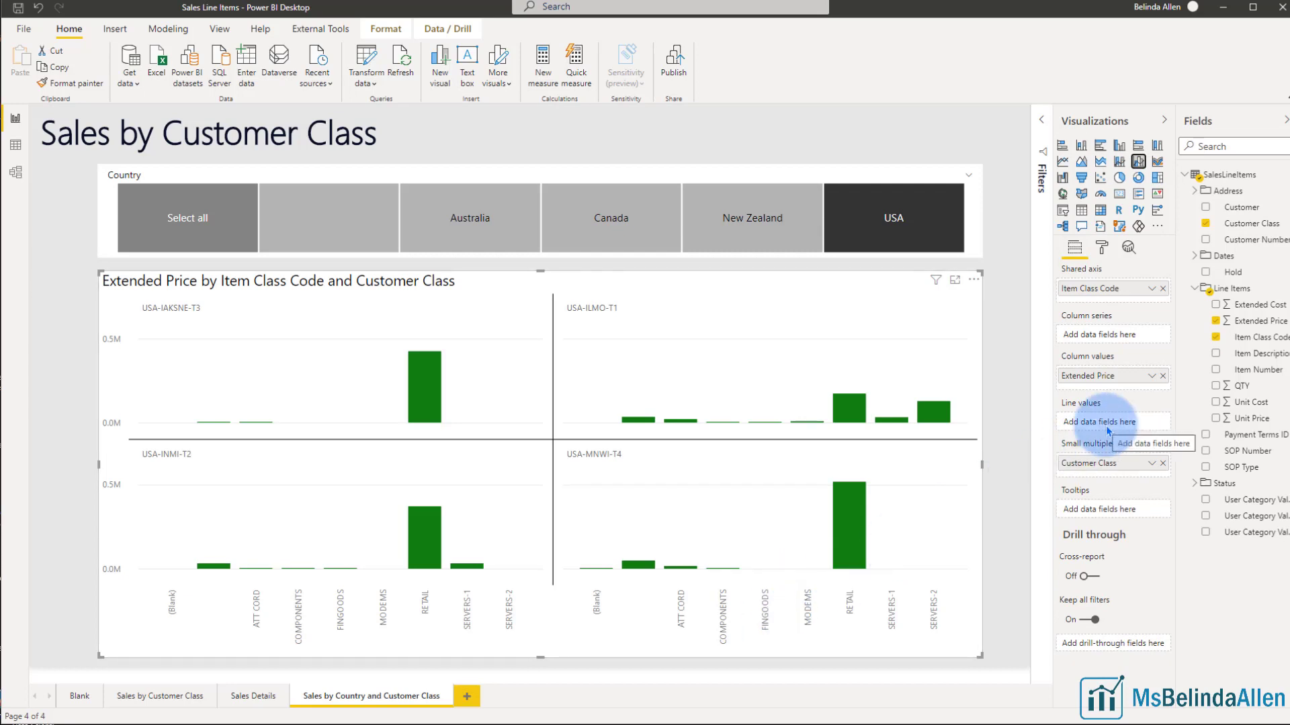
left_click_drag(1242, 386, 1105, 418)
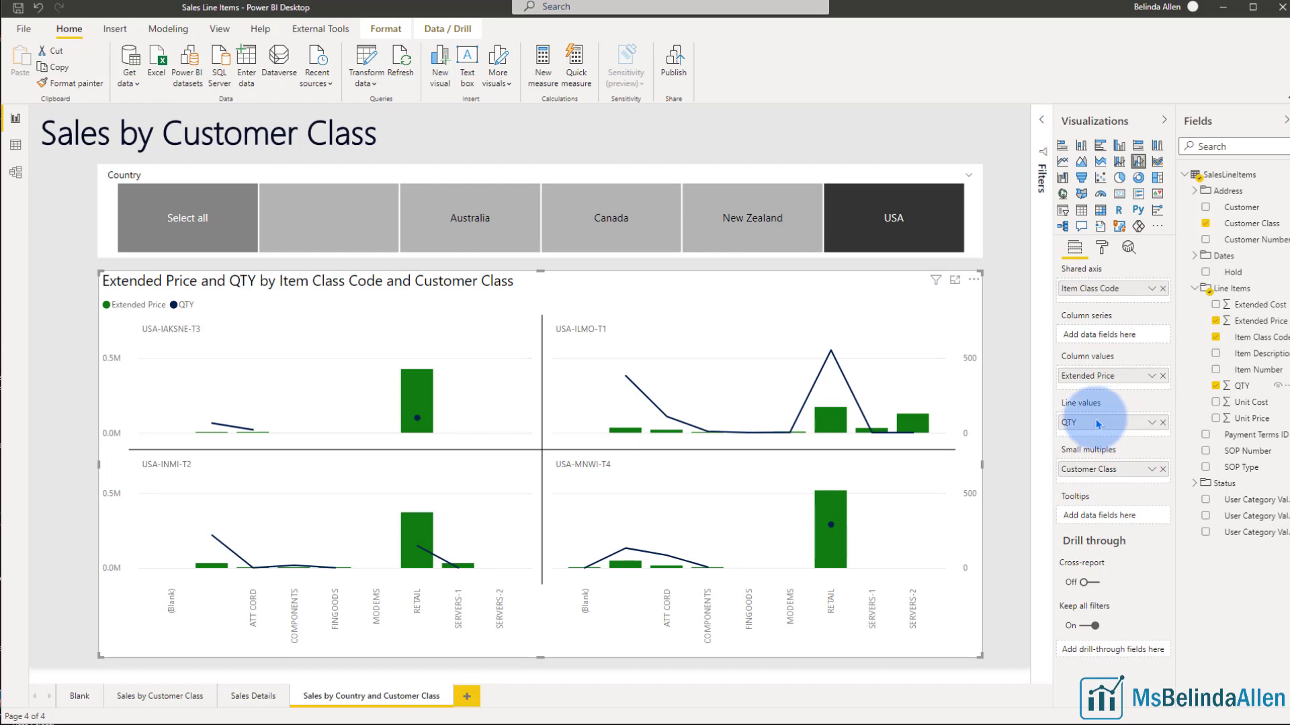
mouse_move(832, 420)
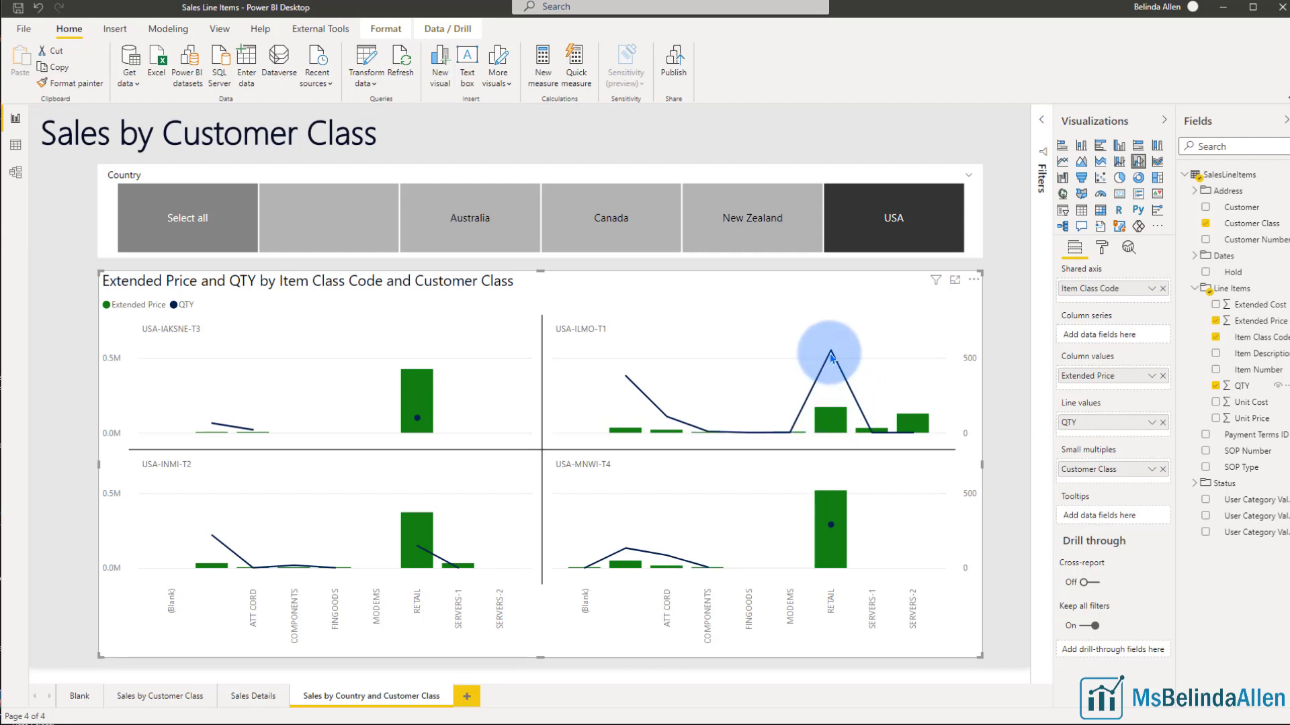
mouse_move(831, 358)
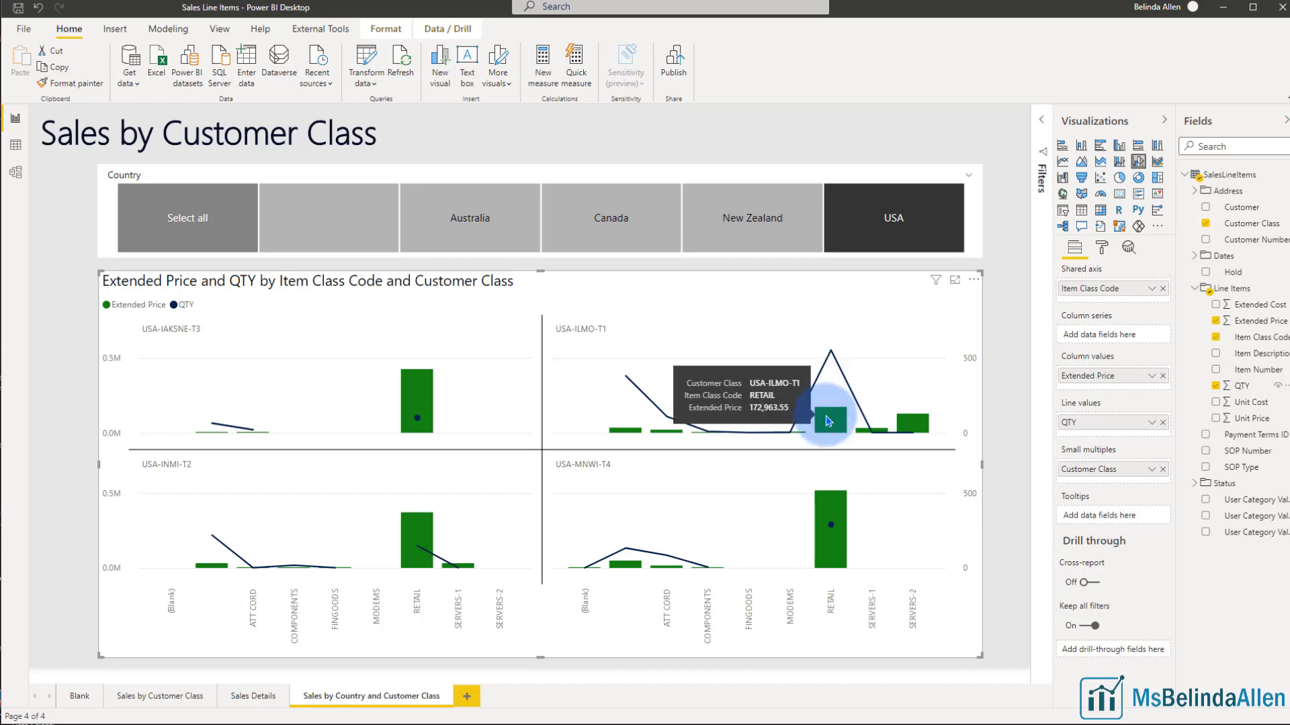
mouse_move(830, 550)
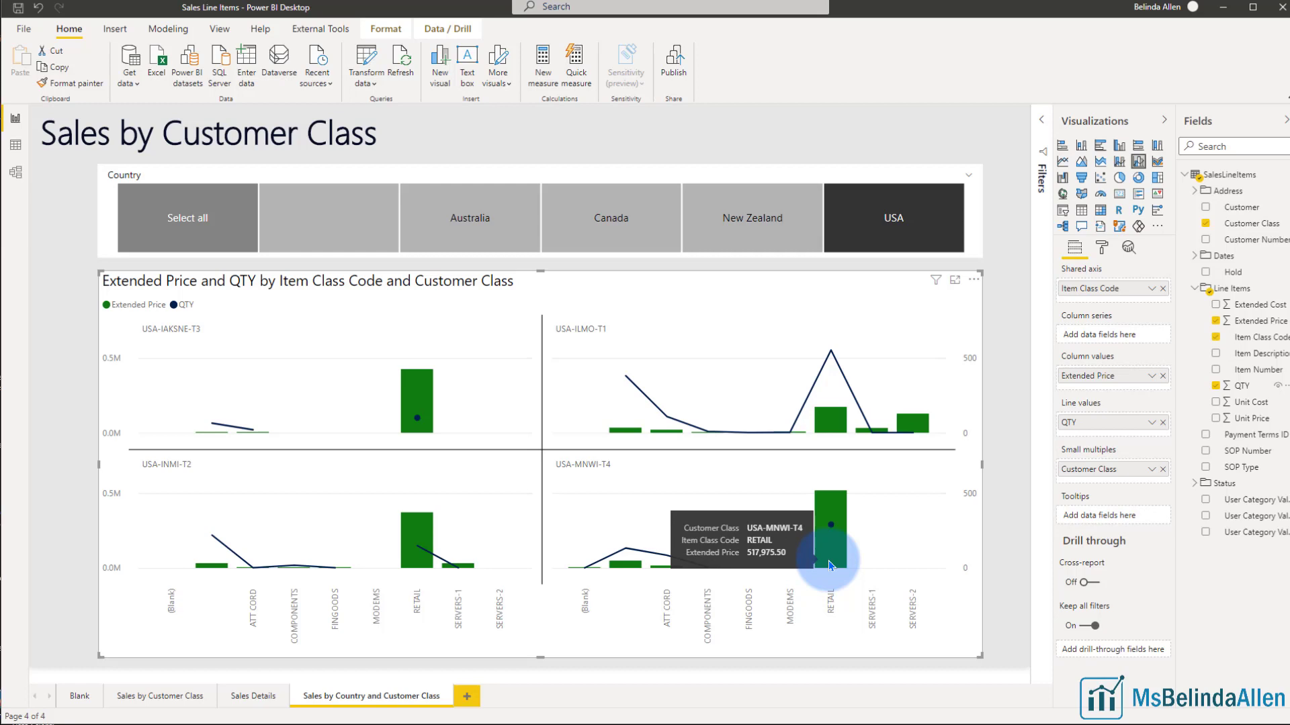